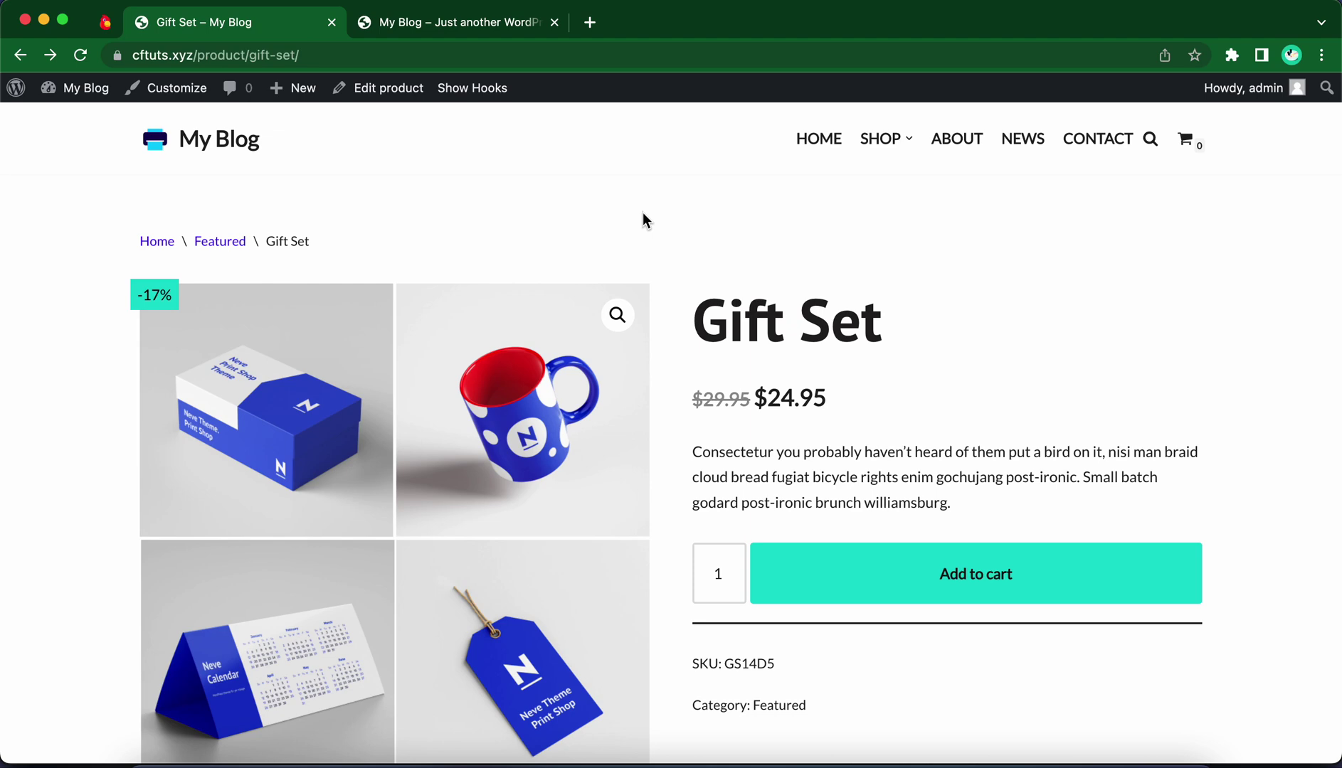
Step: Look over the Gift Set product page, and open the WooCommerce Single Product settings in the site customizer
scroll(643, 214, "down", 9)
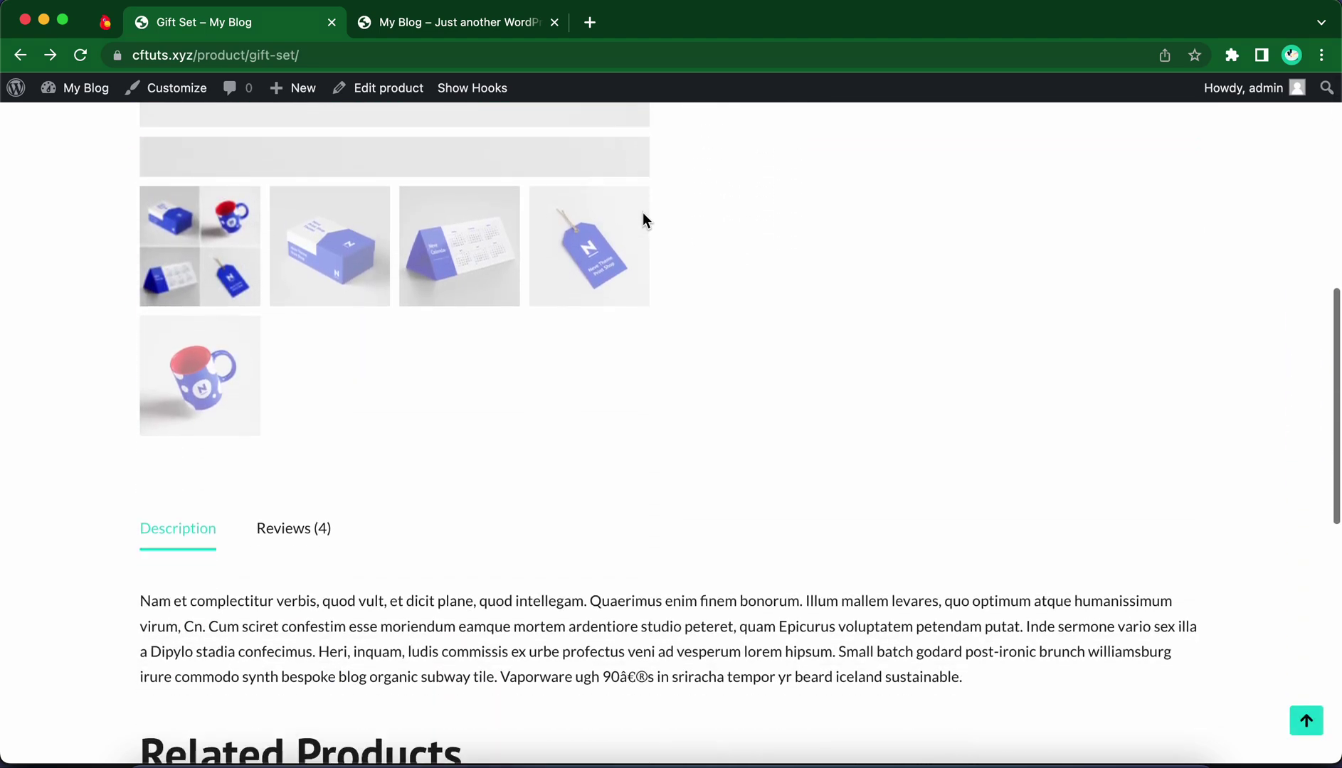
scroll(643, 214, "down", 10)
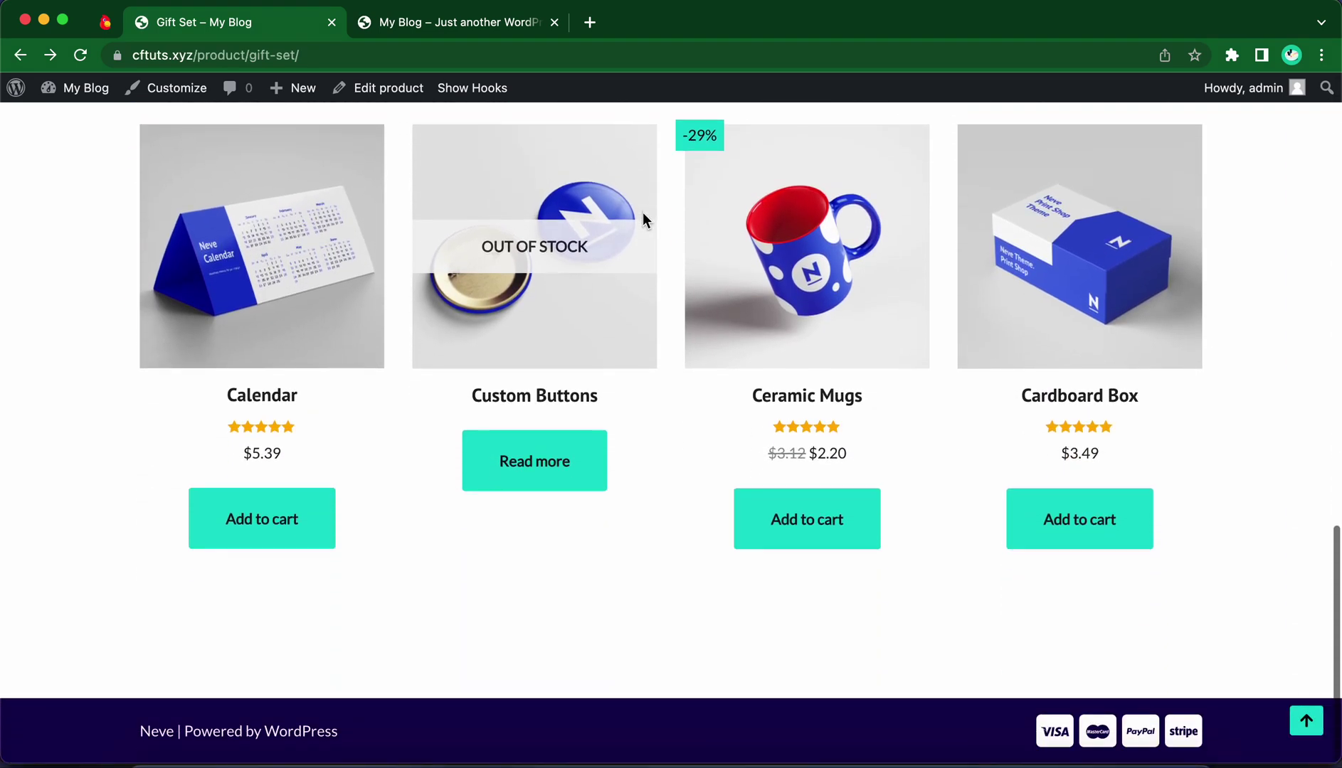
scroll(642, 214, "up", 6)
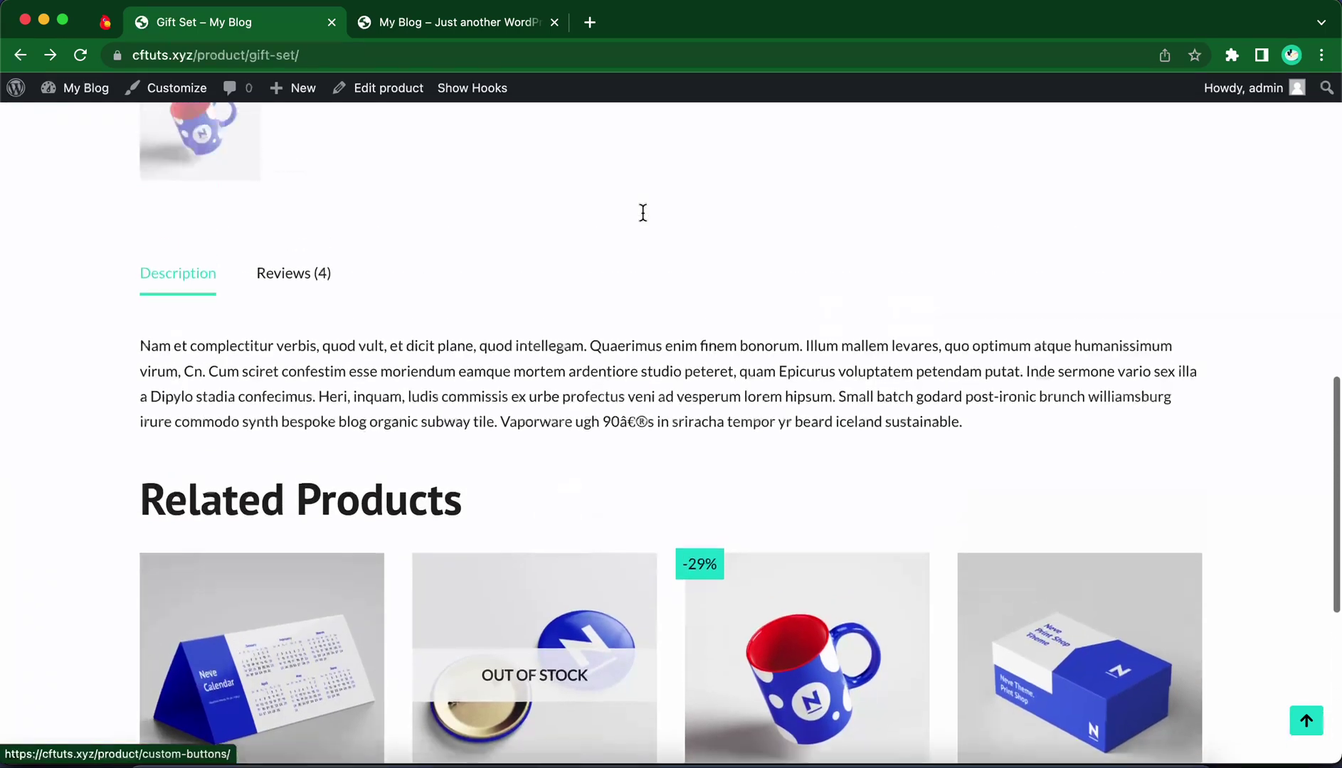
scroll(643, 212, "up", 10)
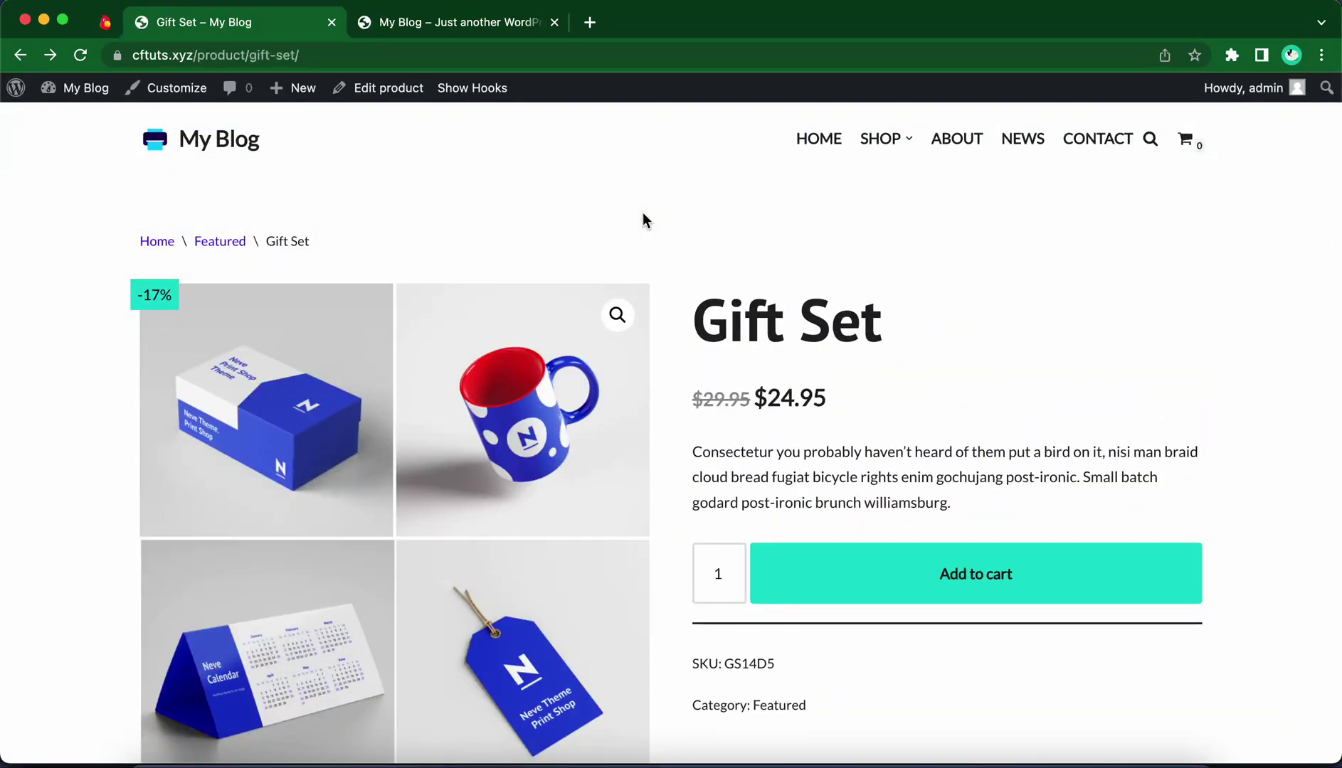
left_click(187, 99)
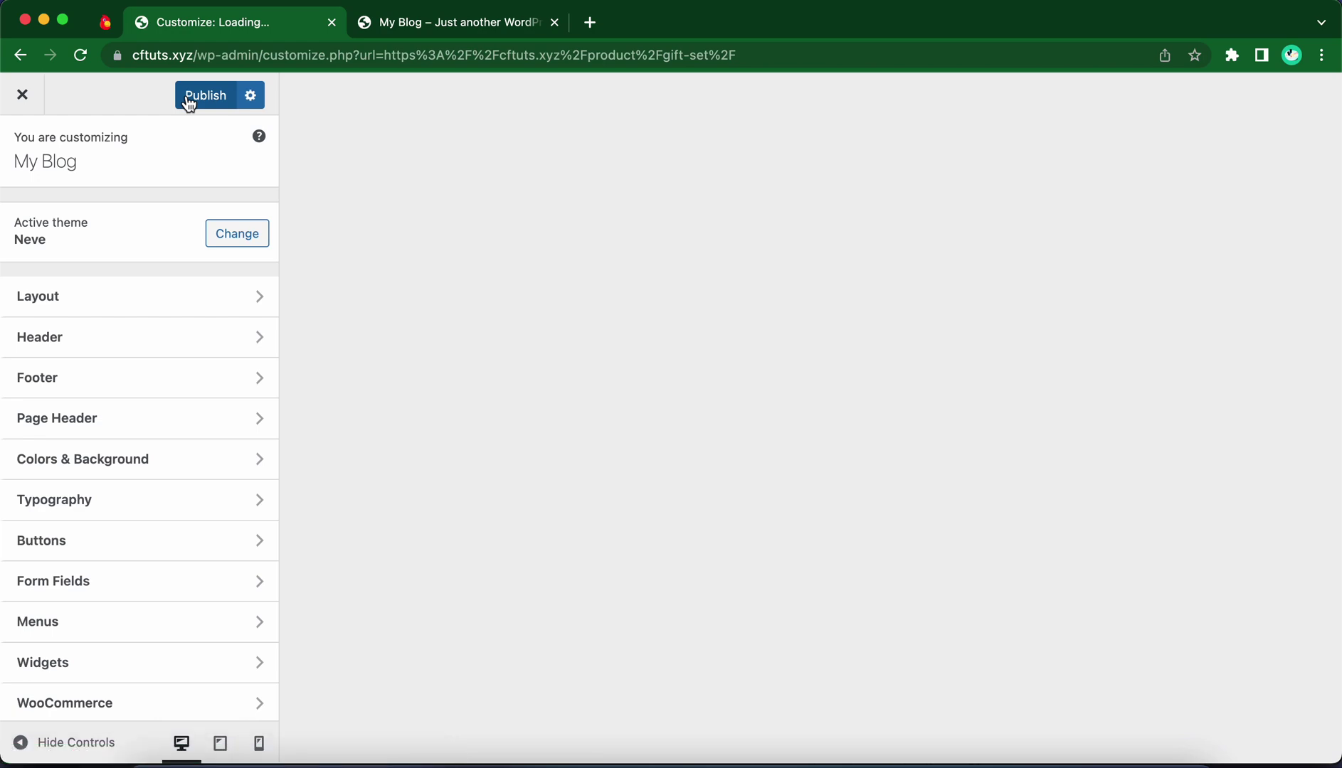
scroll(192, 558, "down", 2)
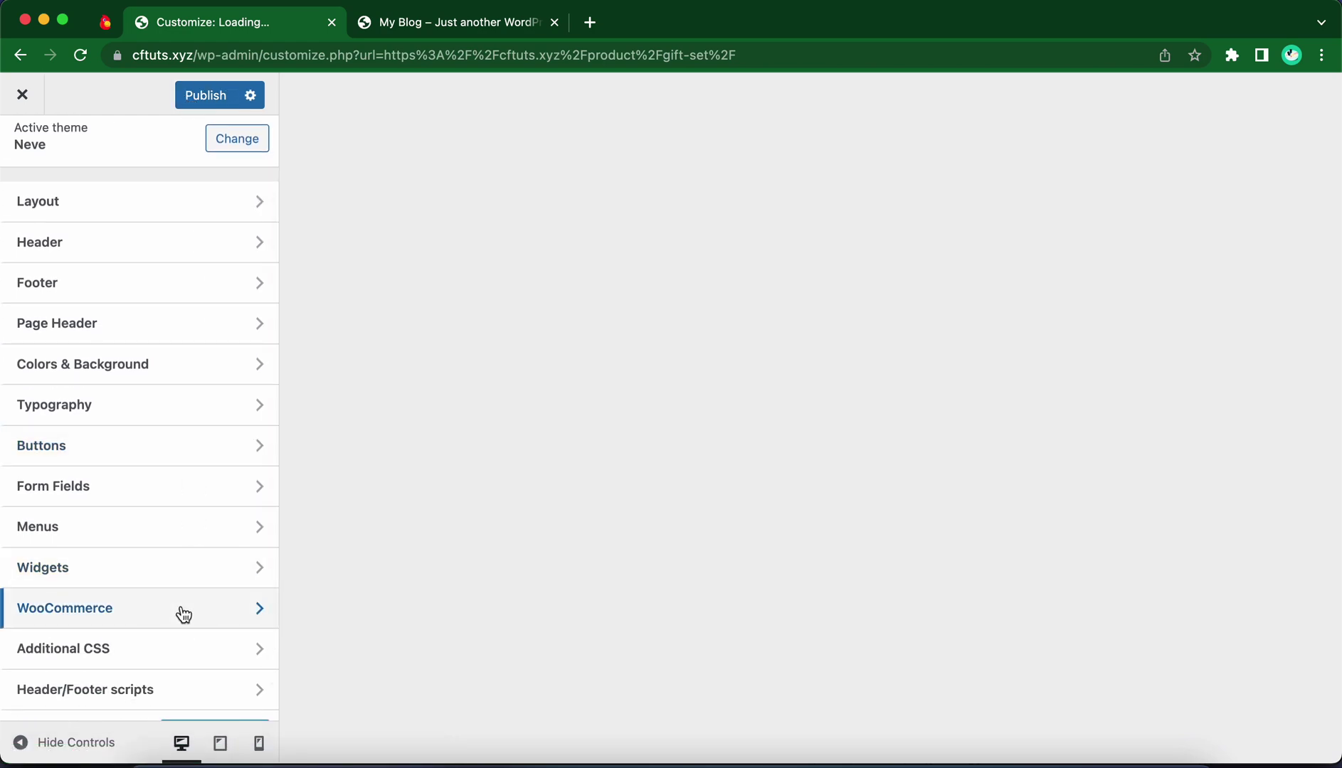
left_click(179, 607)
left_click(158, 397)
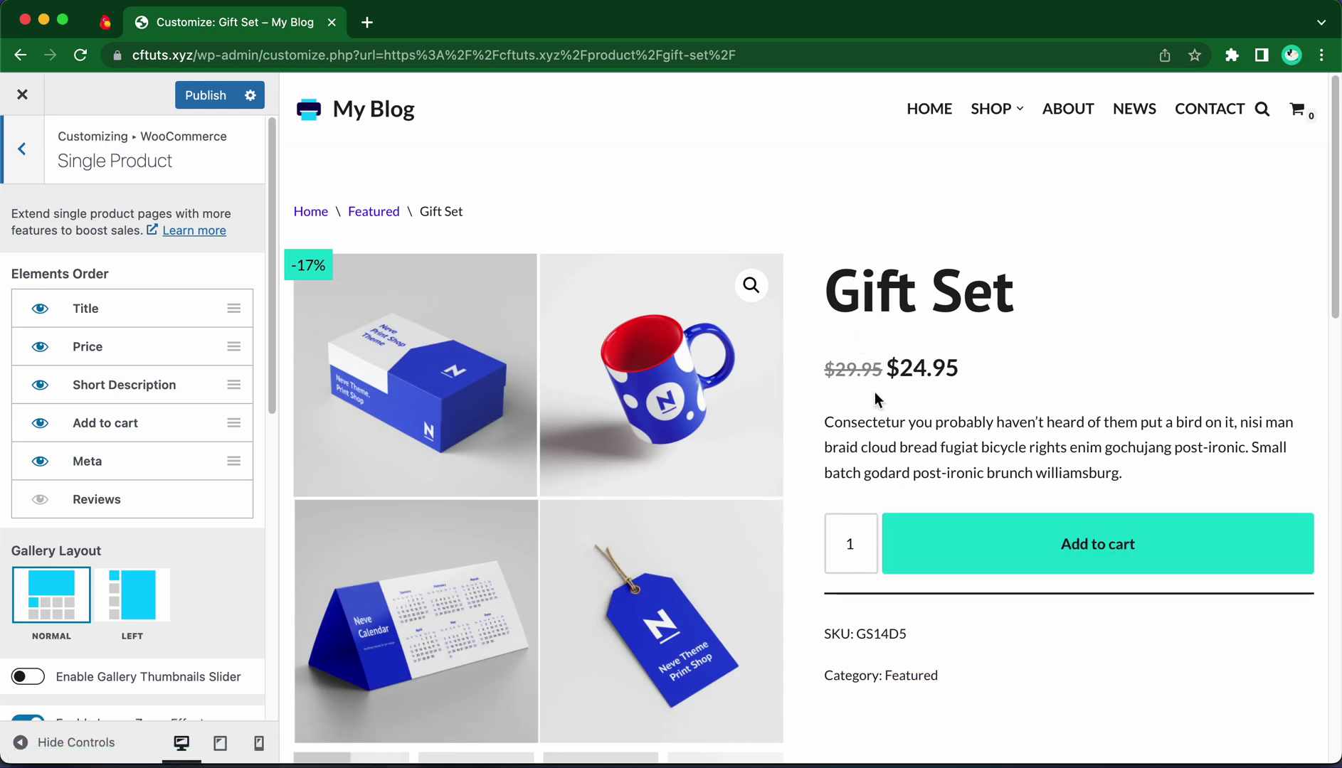
Step: Hide the Title element, show it again and return it to the first position in the elements order
left_click(40, 308)
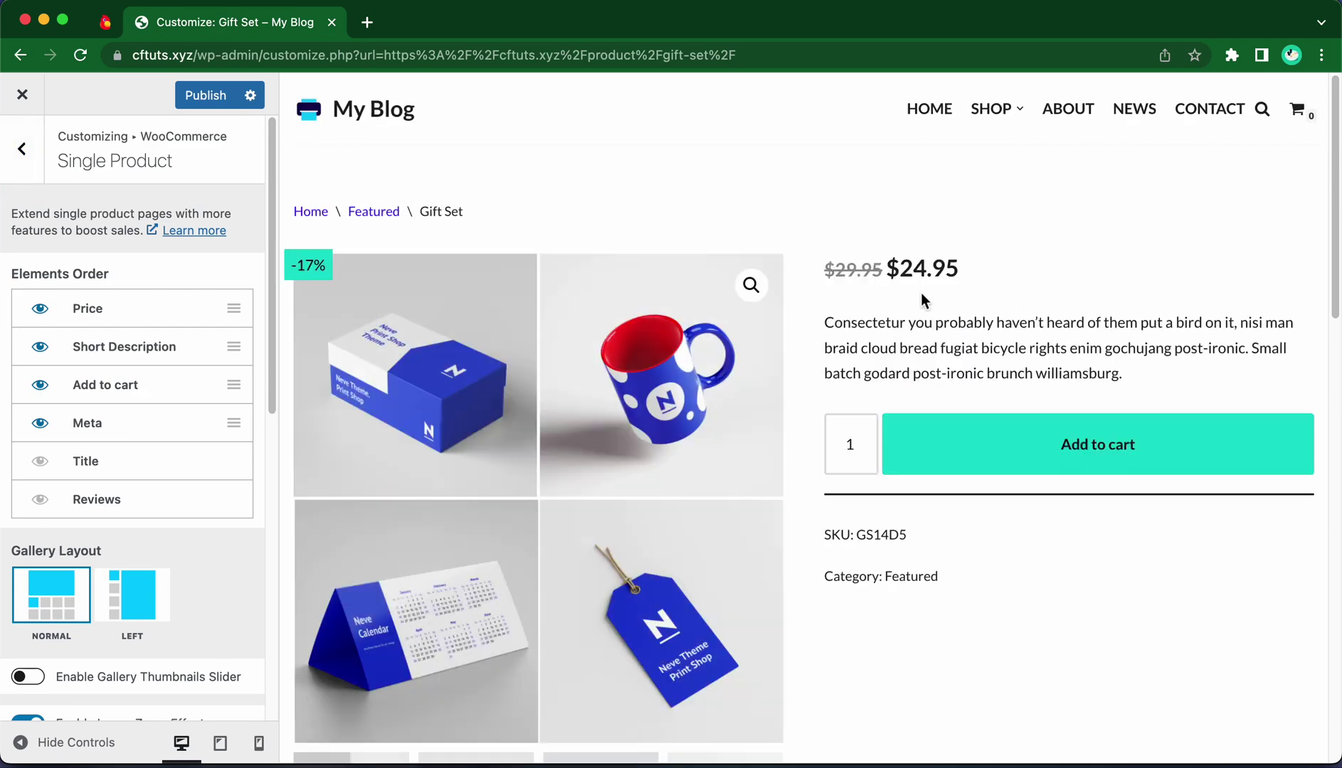
left_click(40, 463)
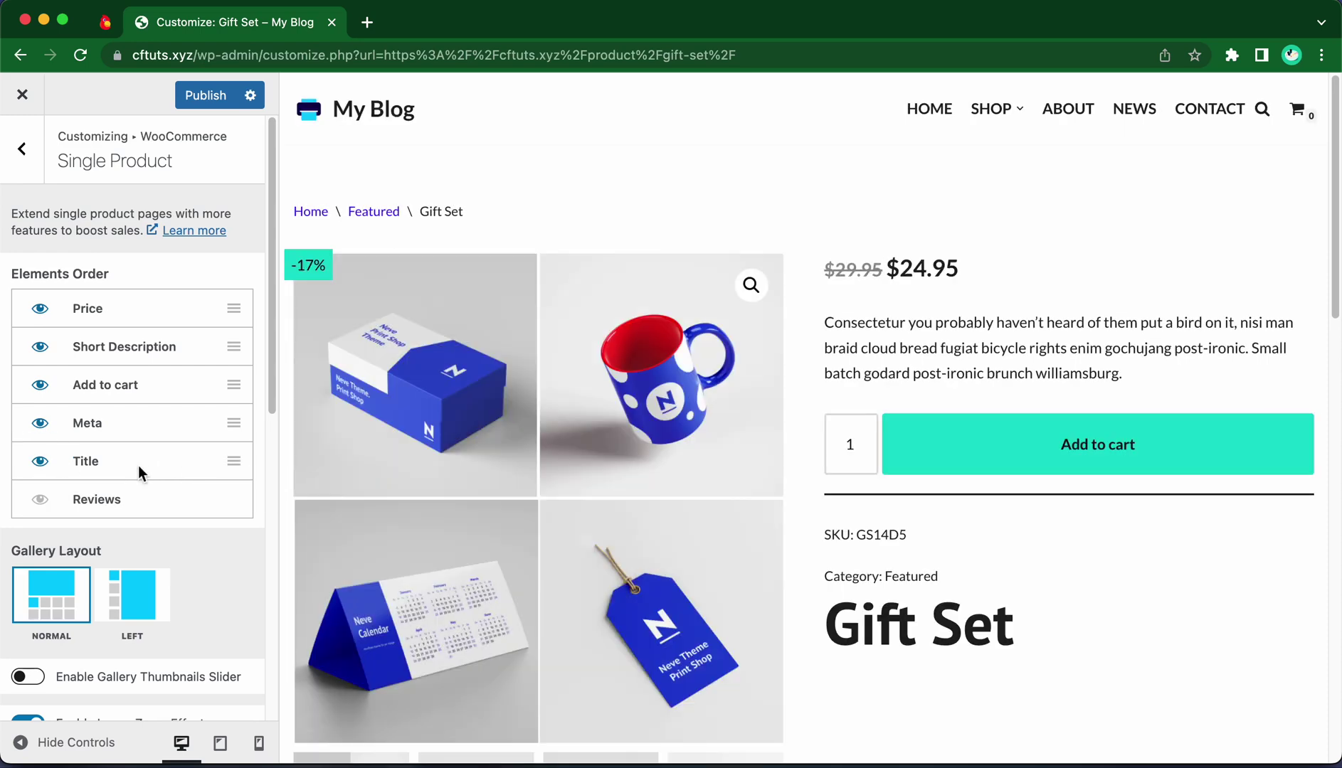
left_click_drag(229, 476, 226, 310)
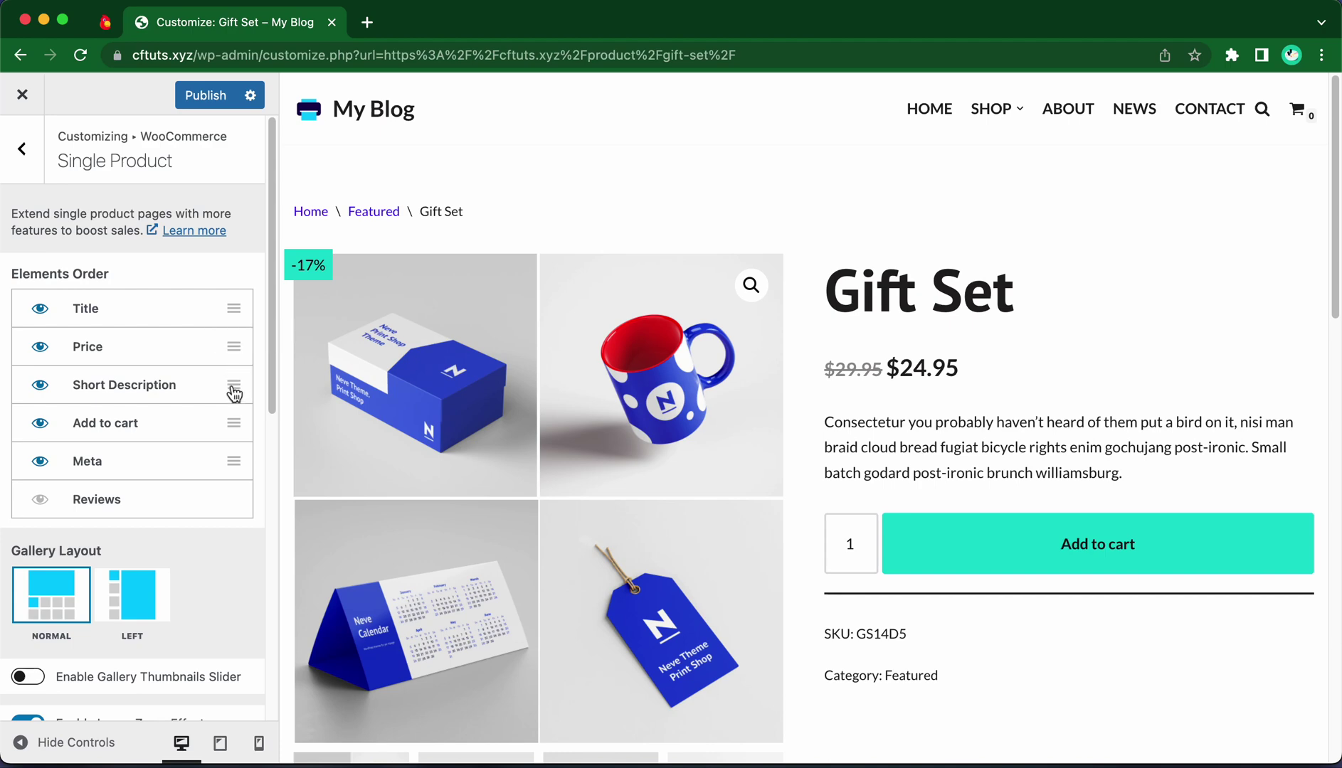
Step: Arrange the visible product elements as Title, Short Description, Reviews, Price, Add to cart, with Reviews shown and Meta hidden
left_click_drag(234, 396, 232, 351)
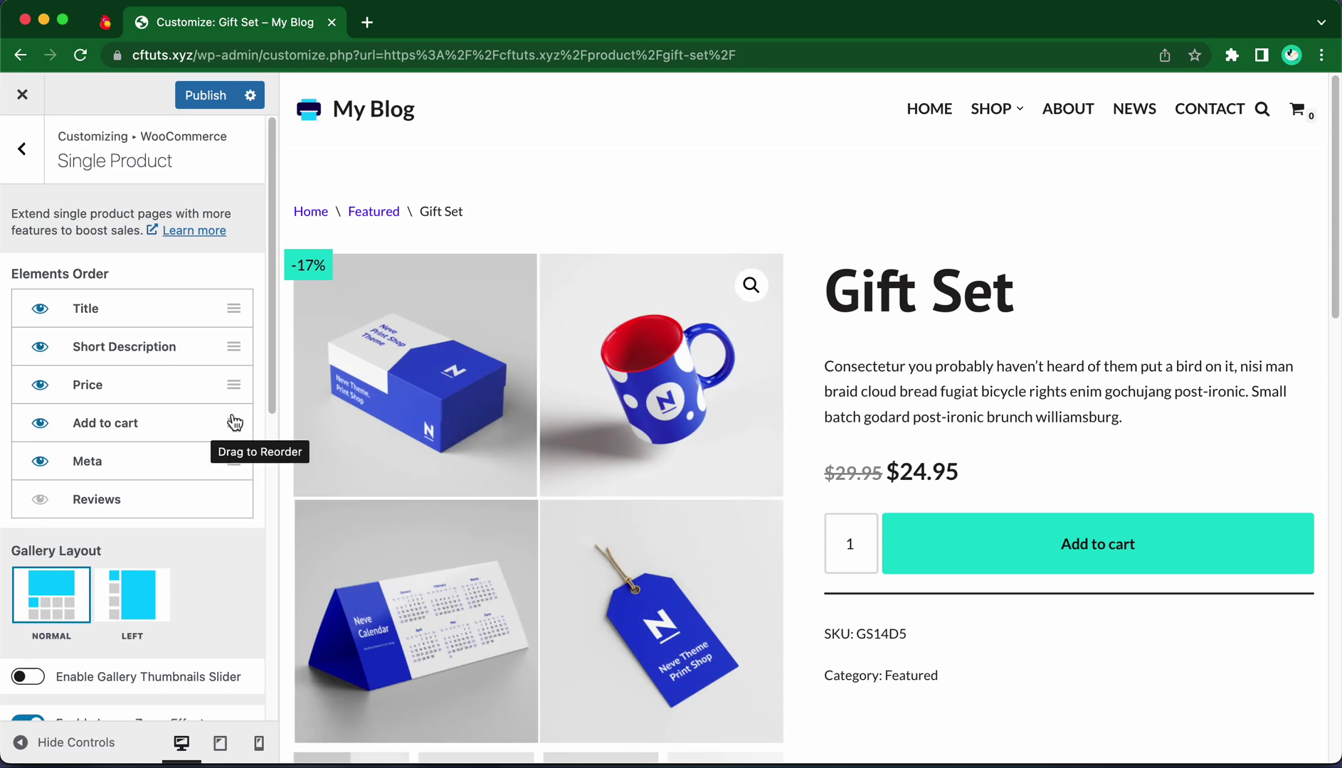
left_click(37, 466)
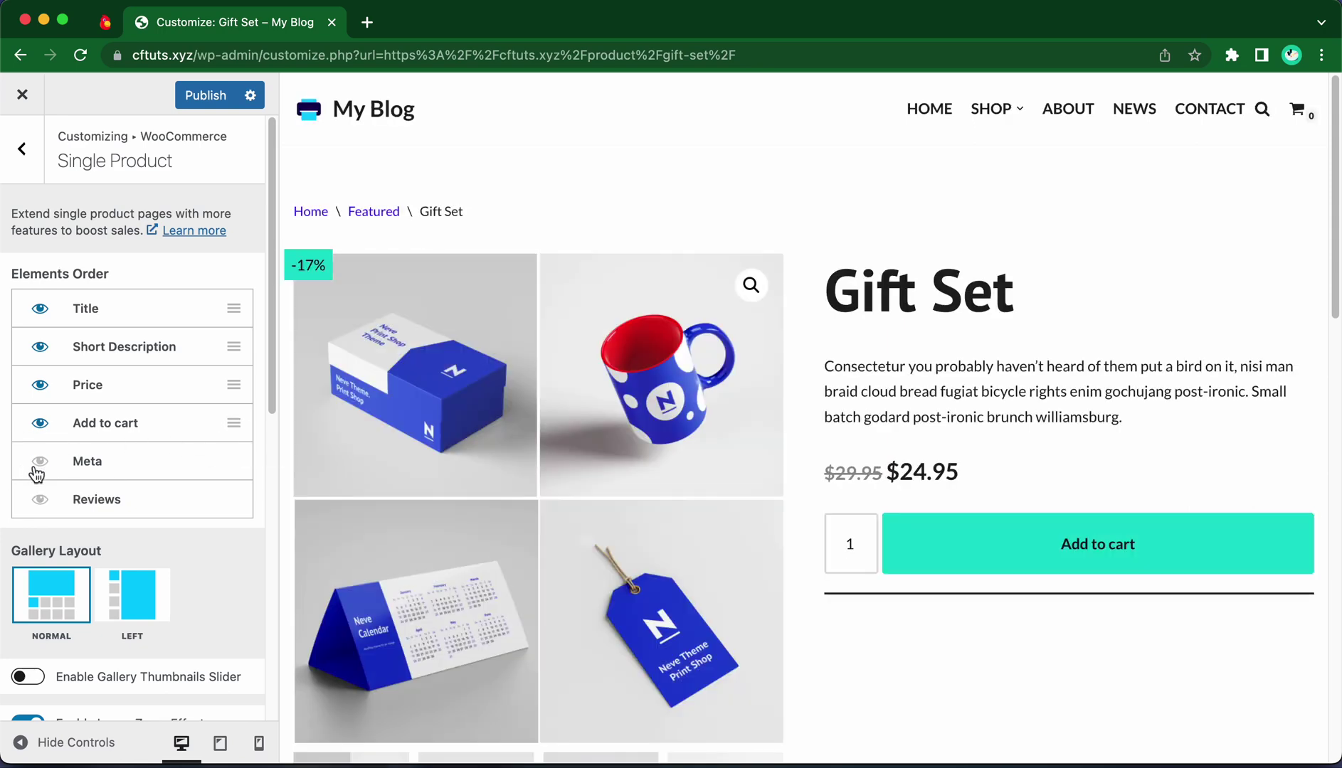
left_click(40, 500)
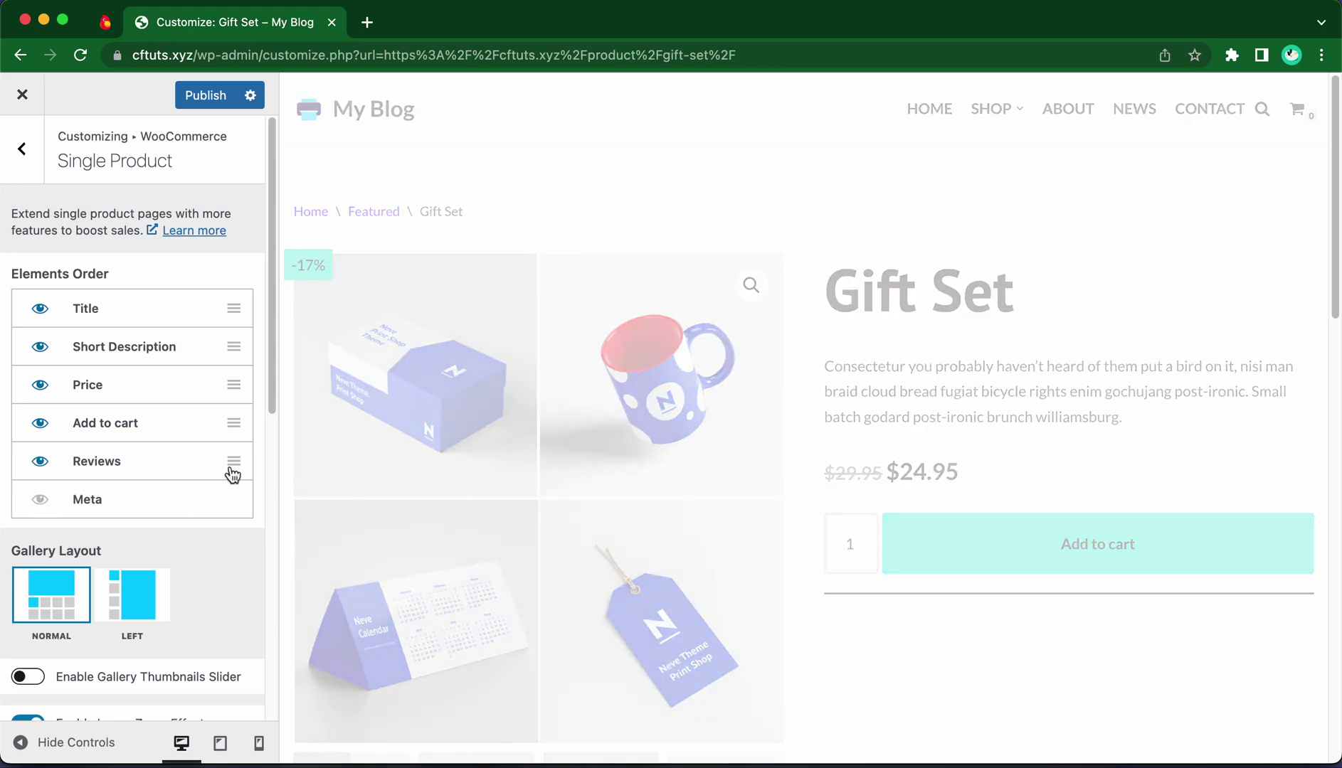
left_click_drag(232, 475, 233, 387)
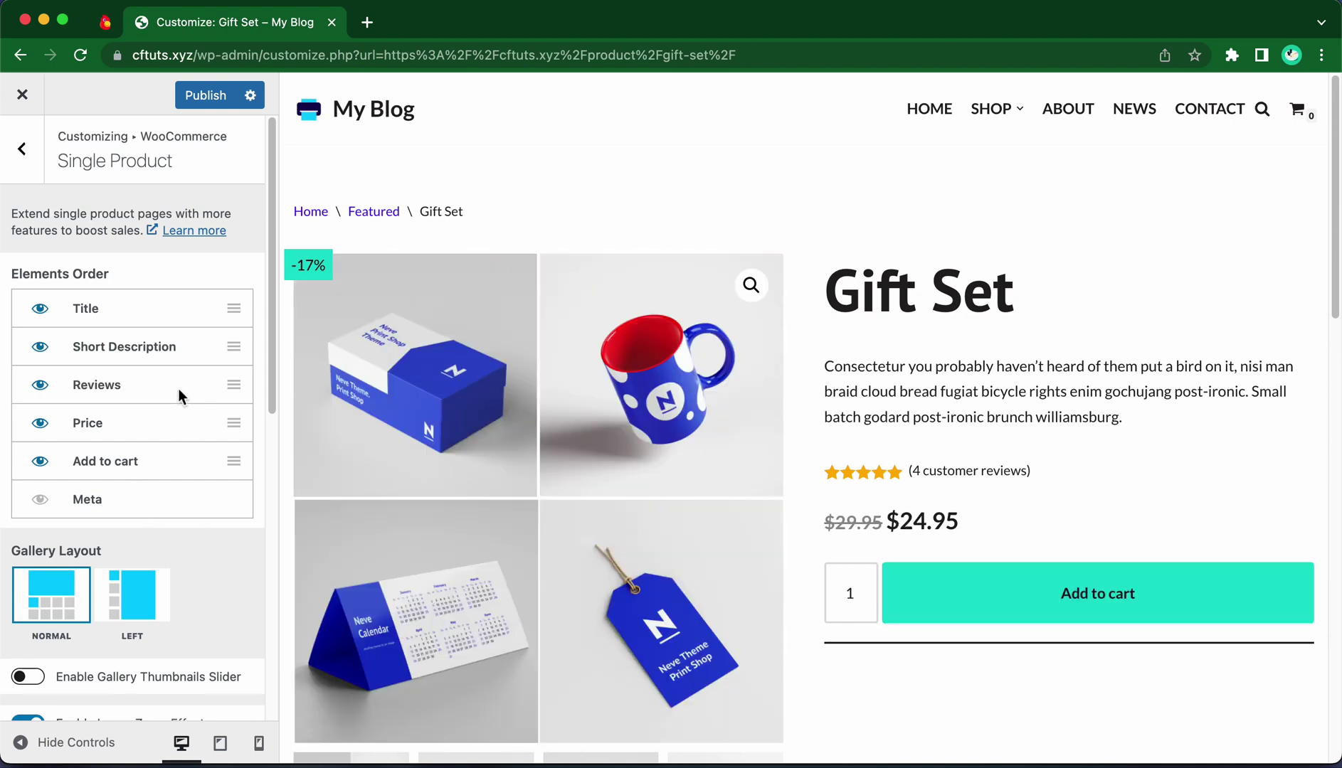
Step: Set the product gallery layout to Left and check the thumbnails in the preview
scroll(202, 383, "down", 3)
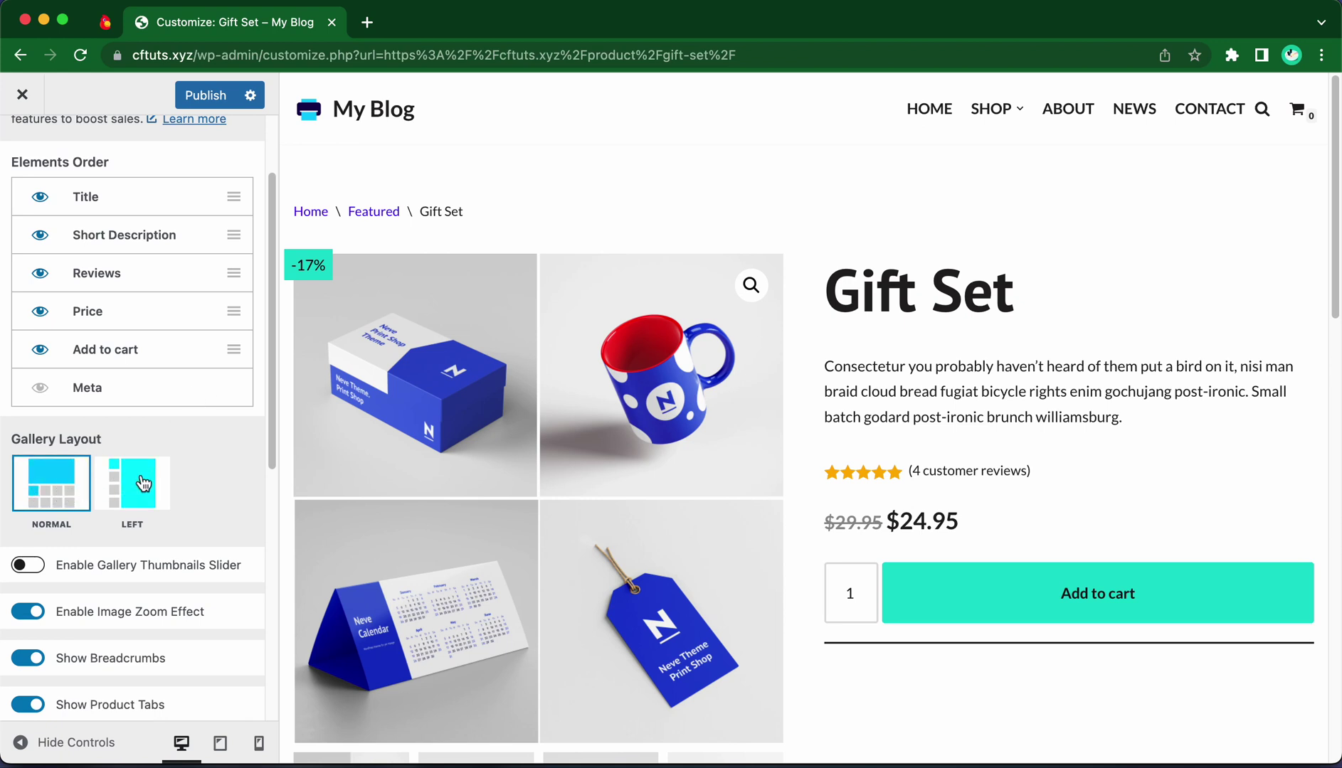
scroll(414, 446, "down", 5)
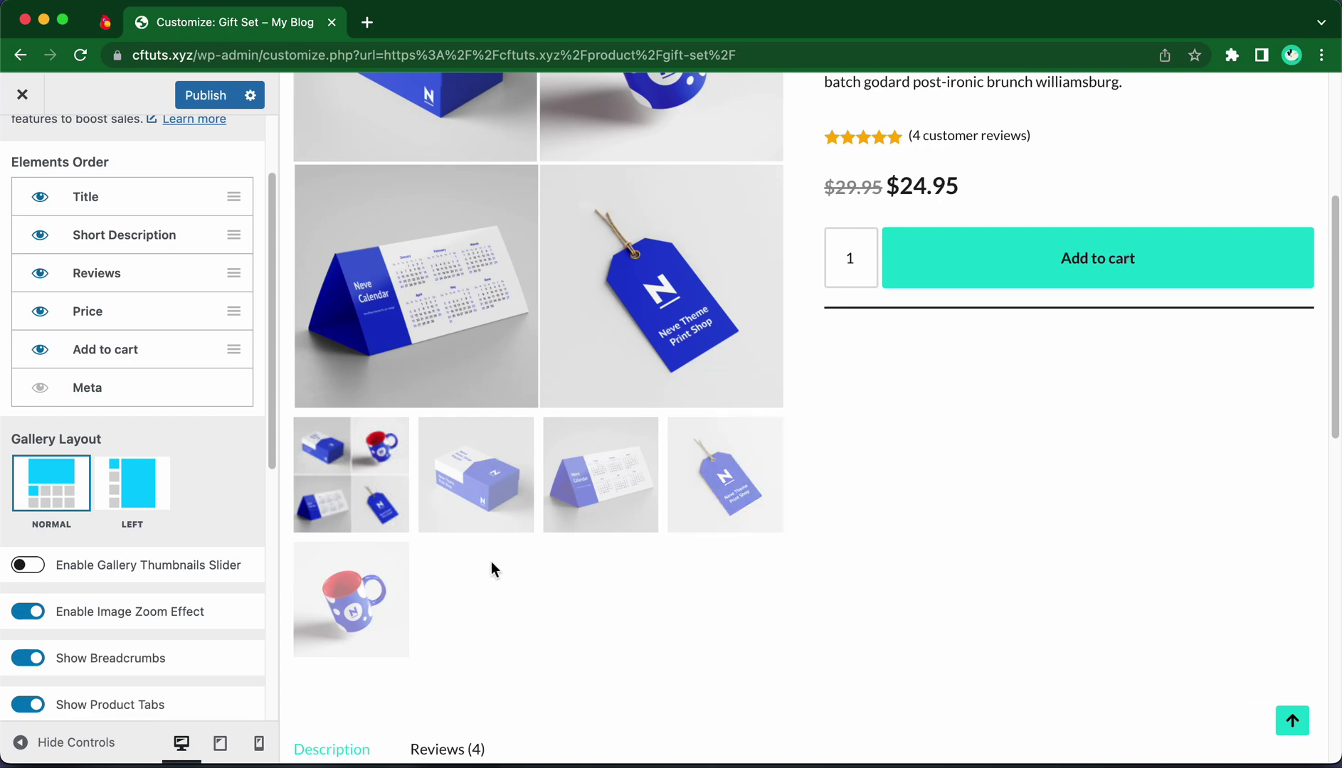
left_click(156, 488)
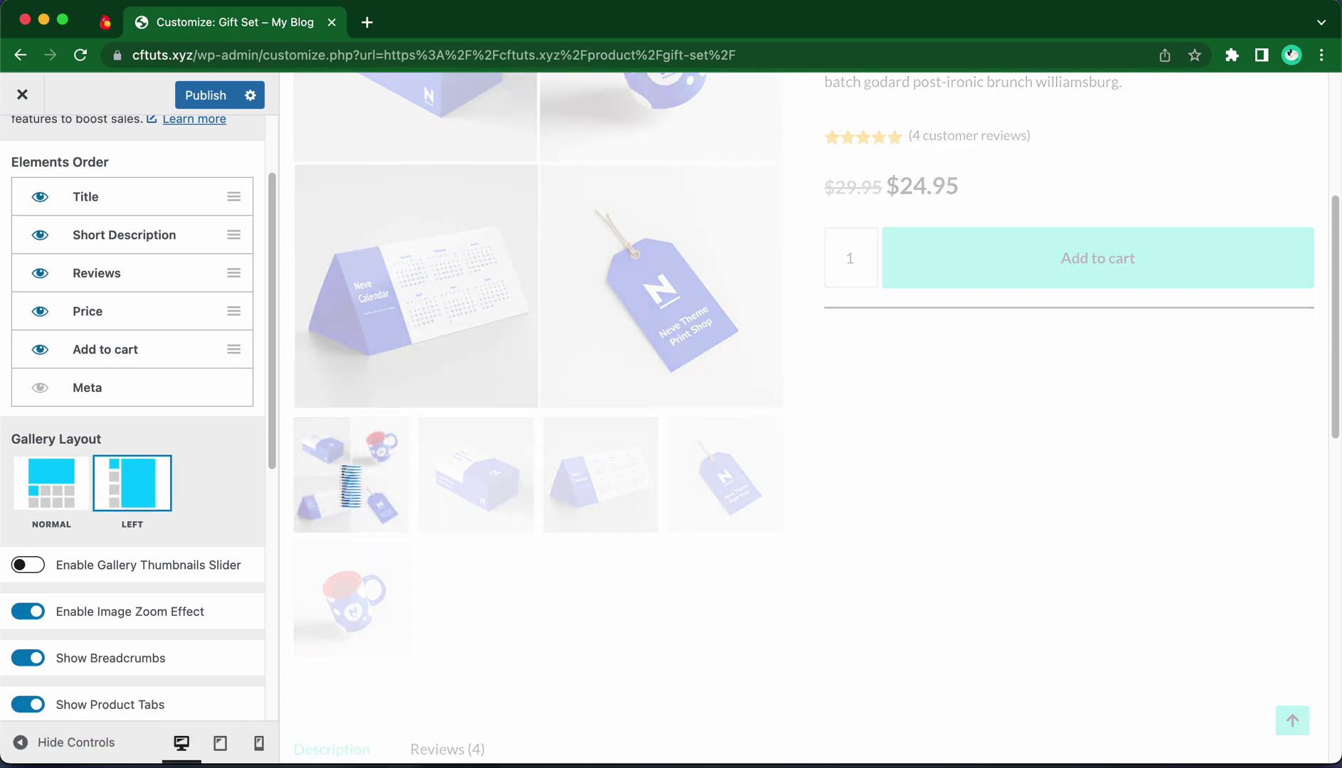
scroll(392, 370, "up", 2)
scroll(391, 369, "up", 3)
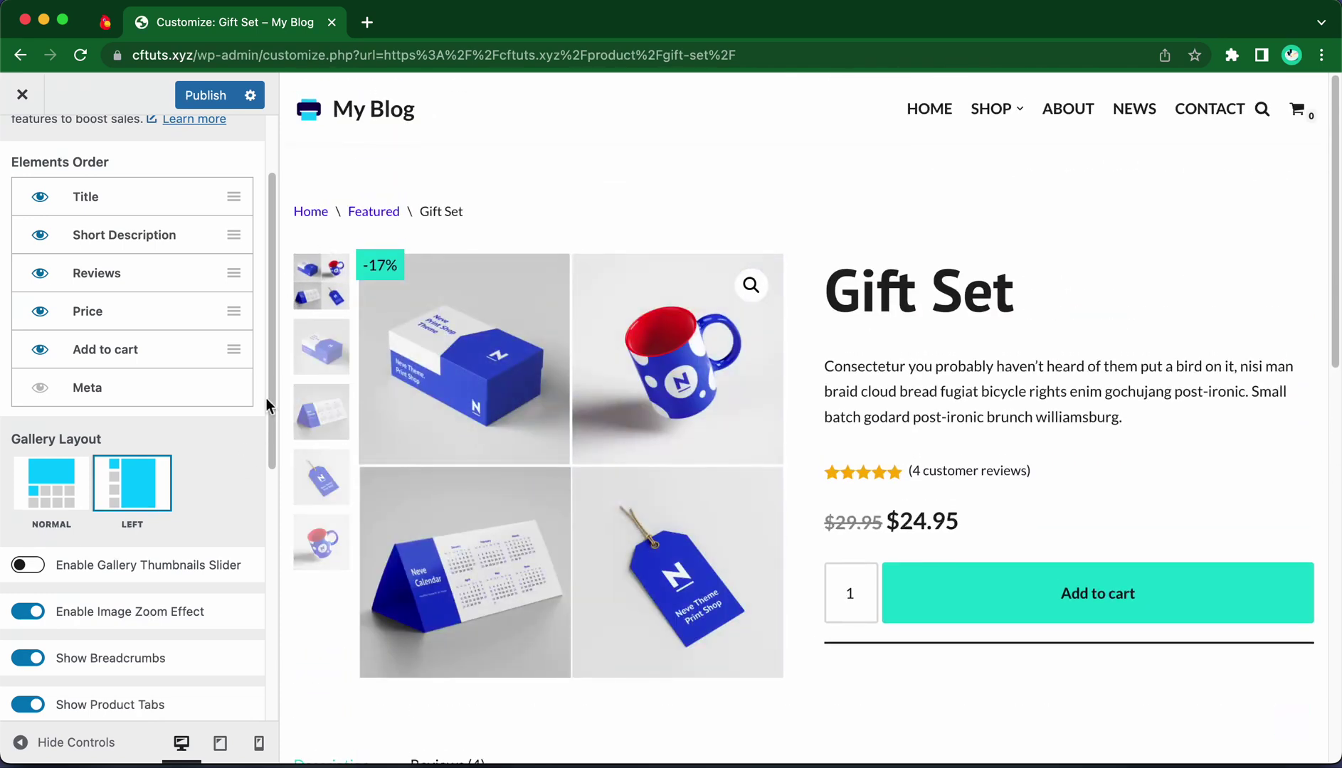
Step: Show the cardboard box image in the previewed gallery and turn off the product page breadcrumbs
scroll(195, 443, "down", 3)
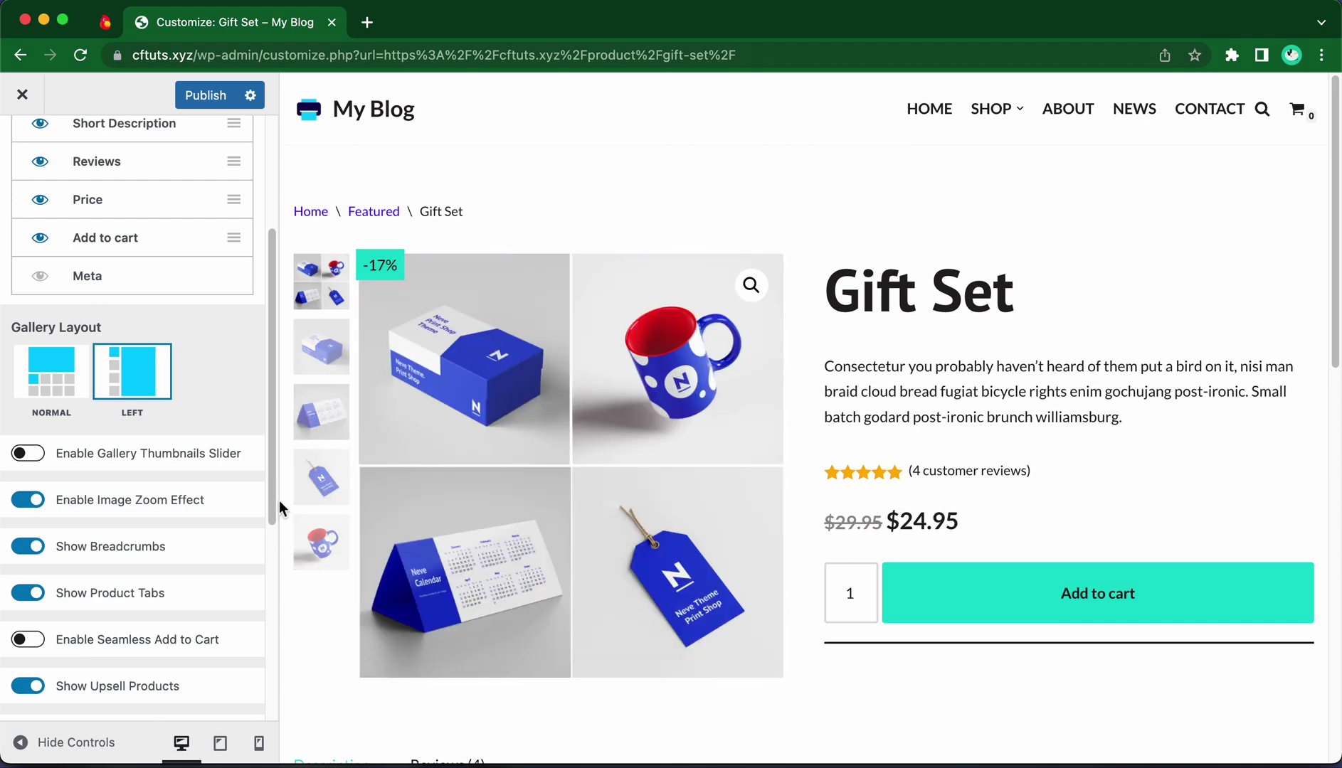
scroll(227, 482, "down", 3)
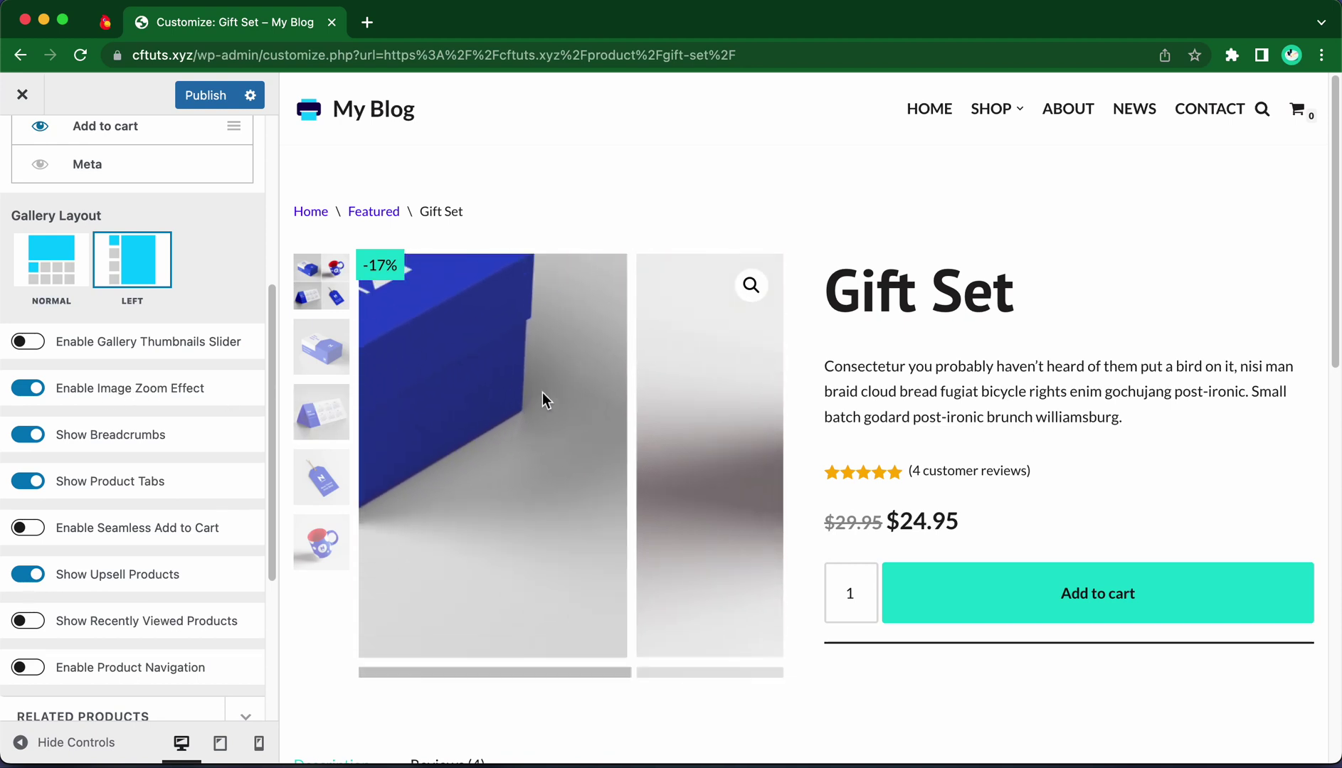
left_click(320, 347)
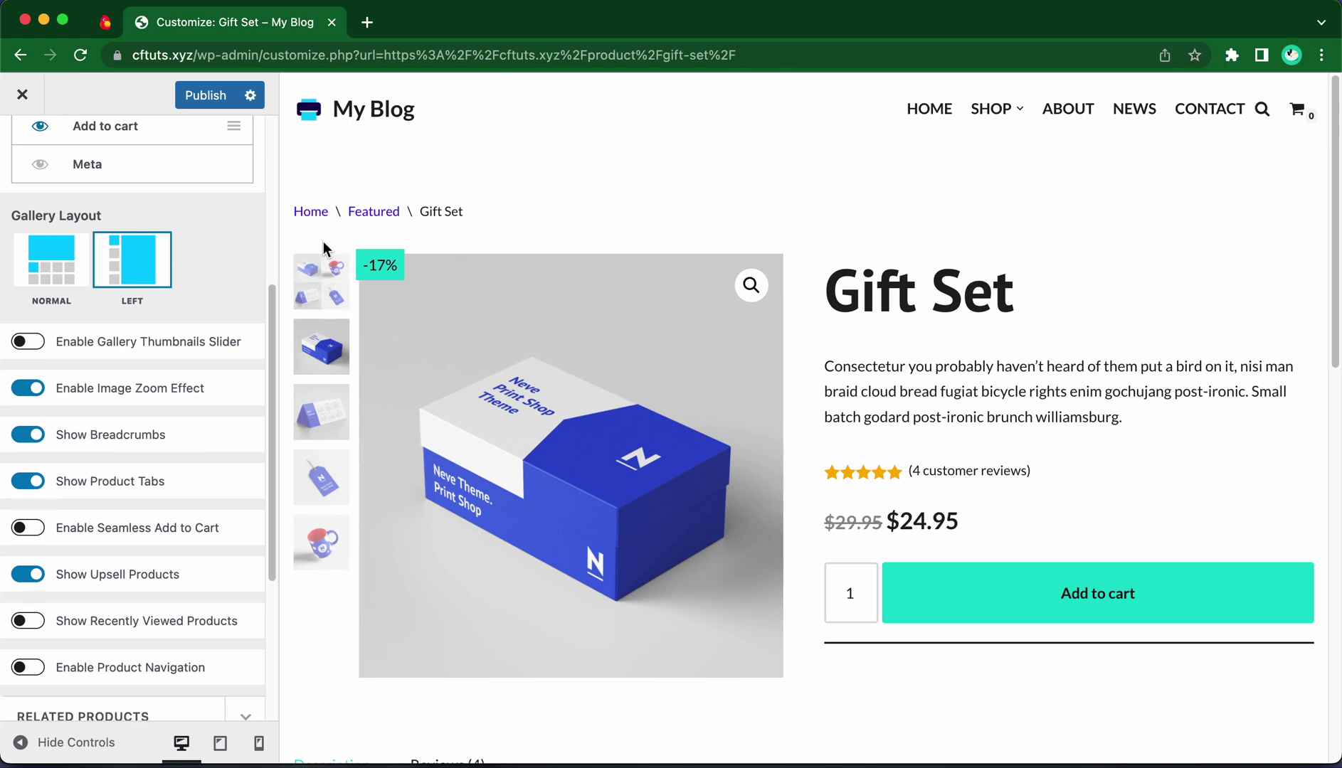
left_click(46, 440)
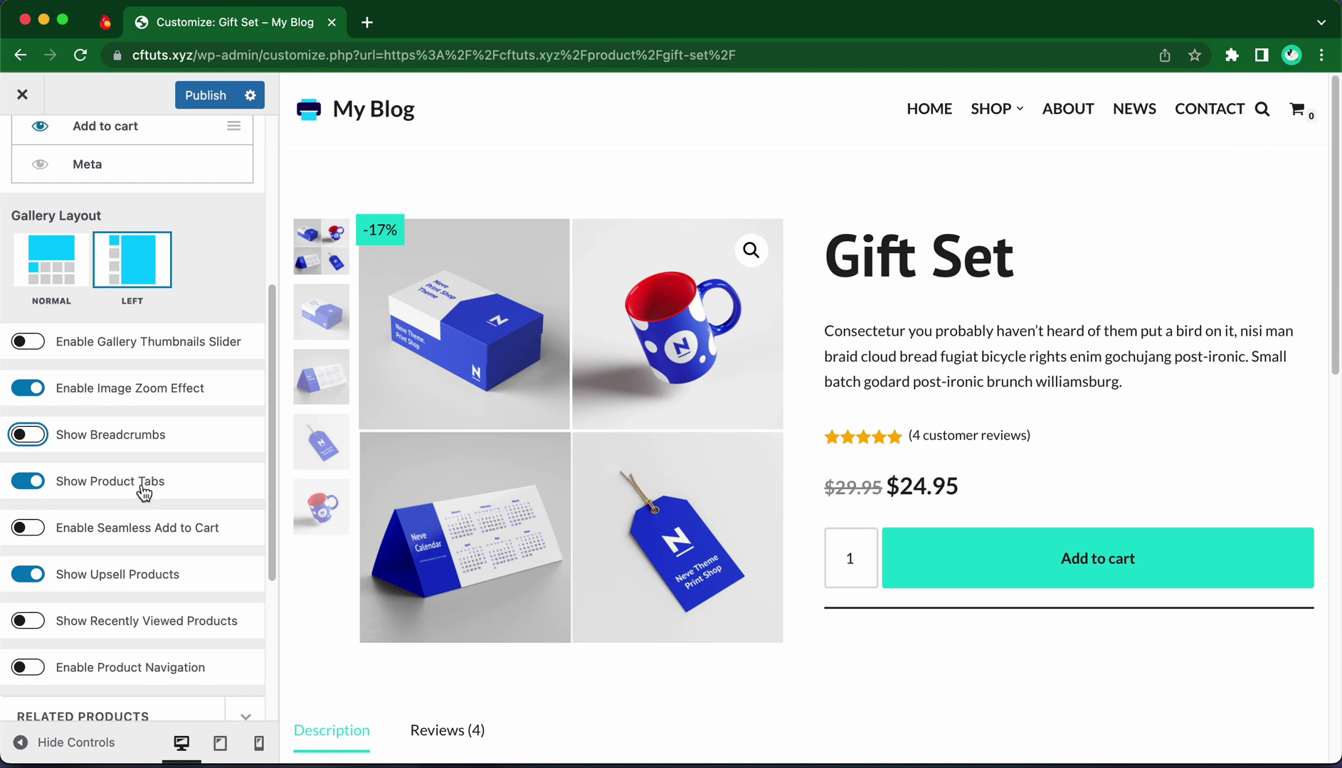
Step: Check the product tabs in the preview and enable Seamless Add to Cart
scroll(323, 527, "down", 3)
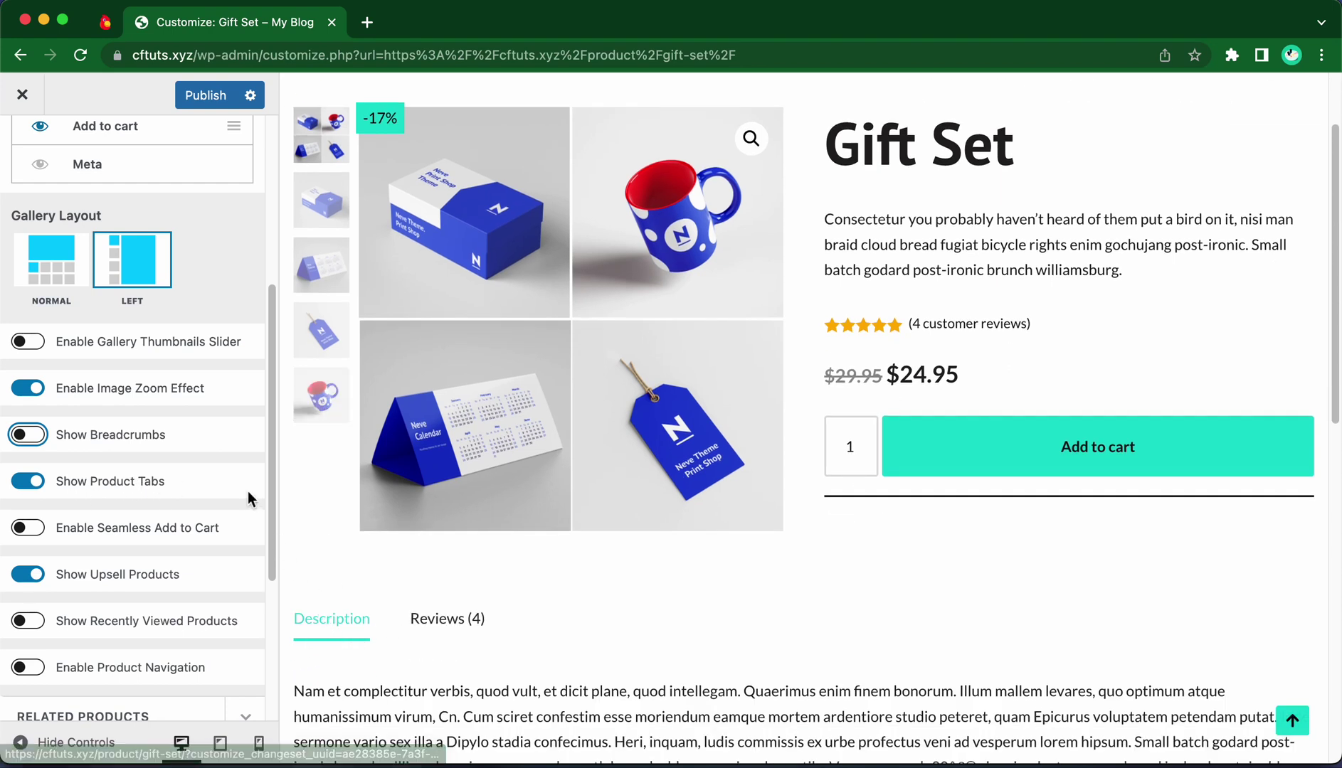
scroll(221, 497, "down", 3)
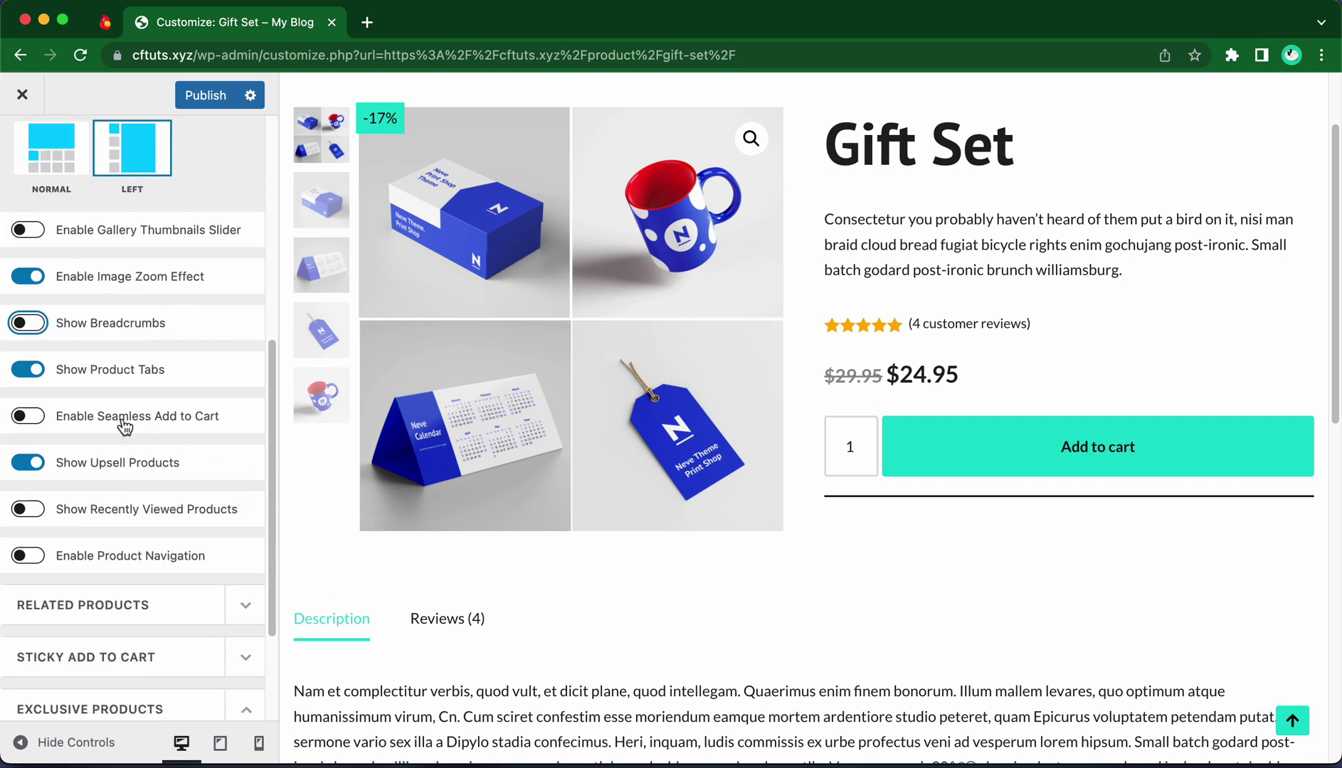
left_click(35, 417)
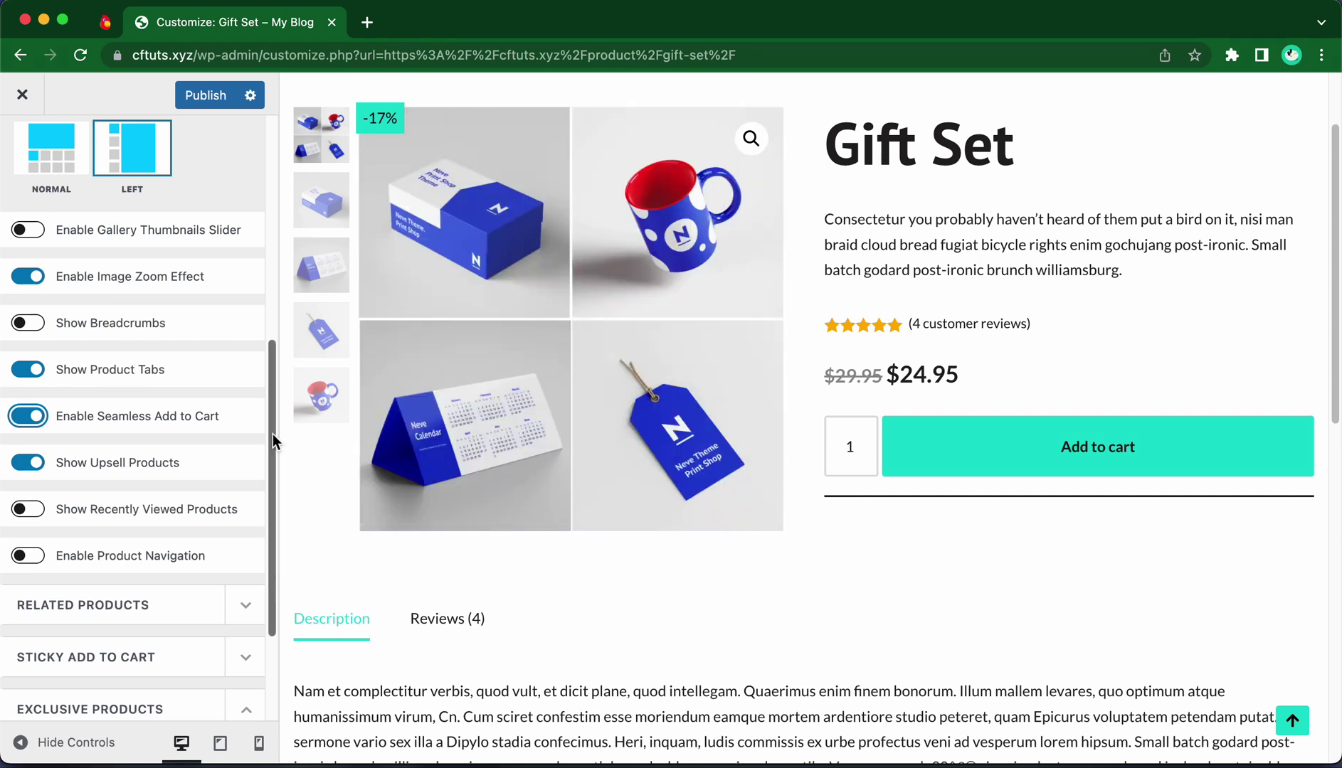
Step: Enable Product Navigation and try its next-product arrow in the preview
scroll(190, 427, "down", 3)
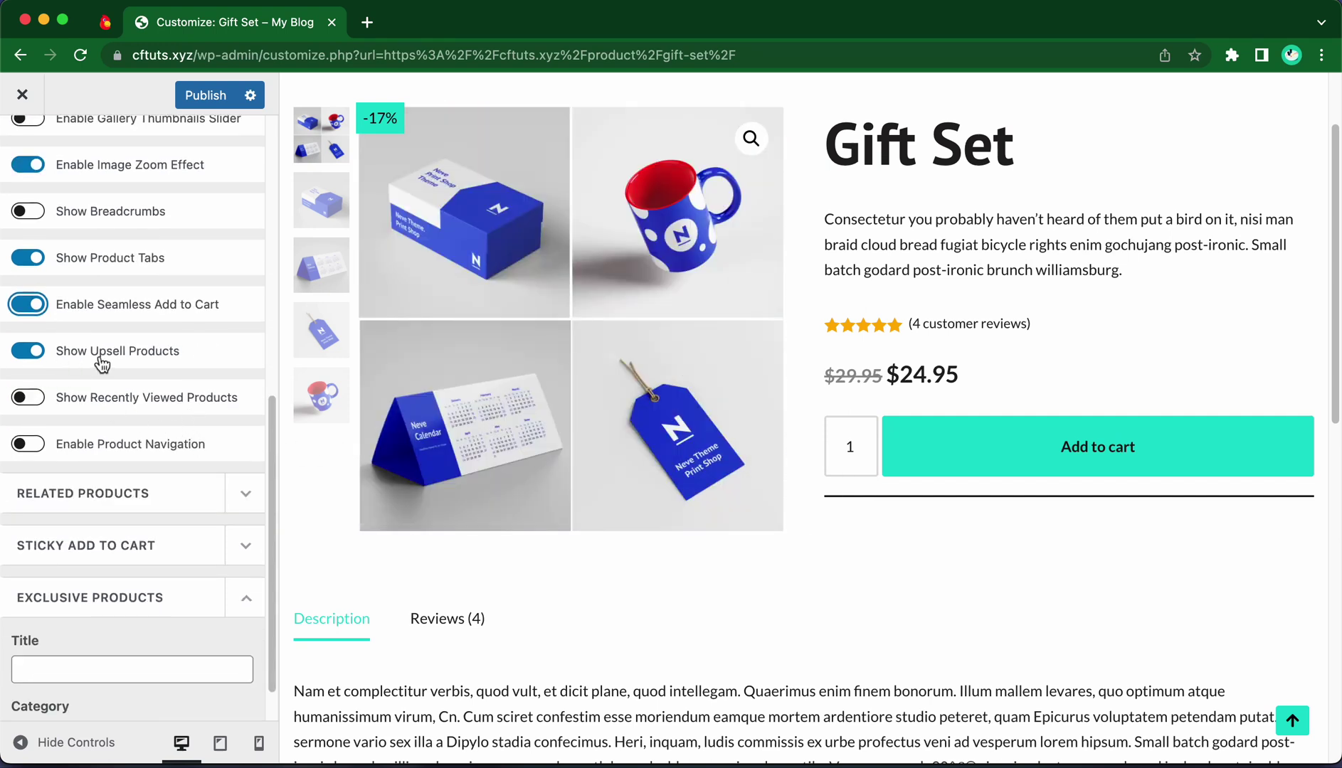
scroll(324, 404, "down", 5)
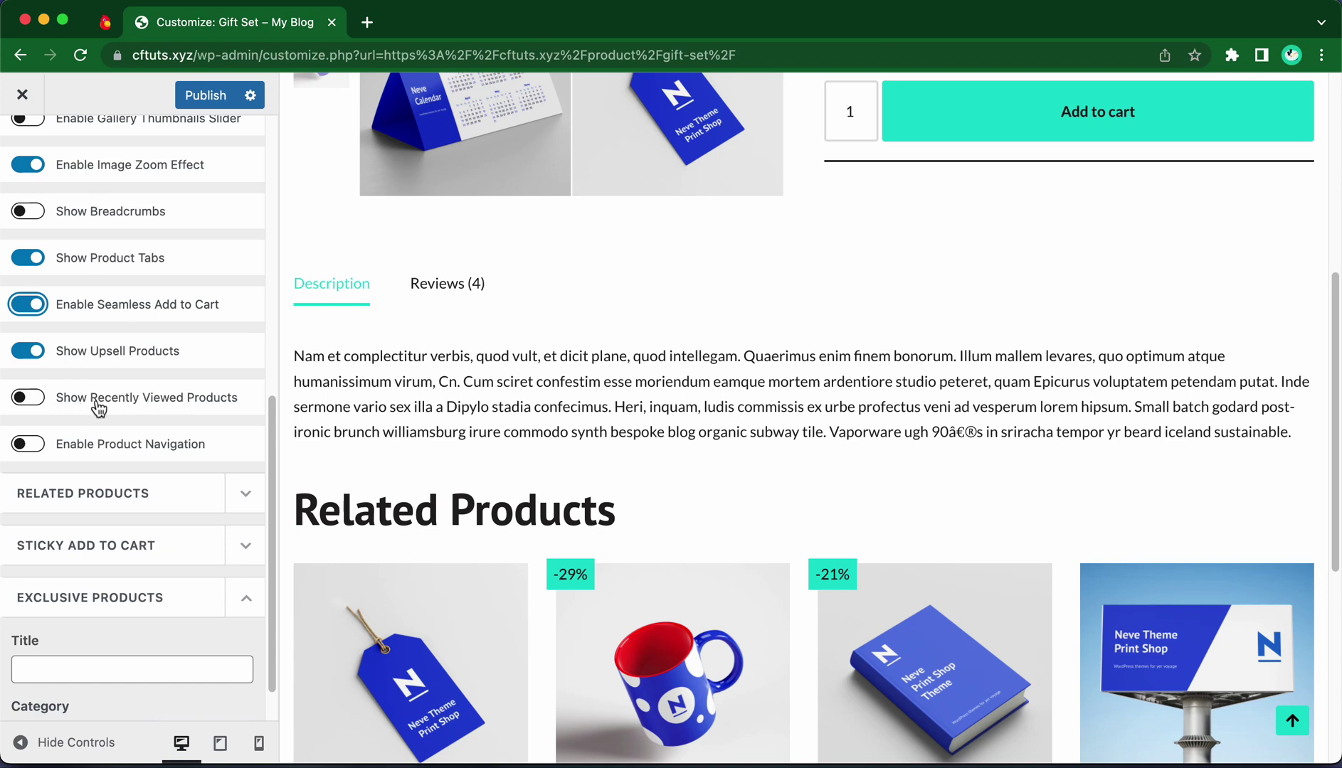
scroll(100, 410, "down", 2)
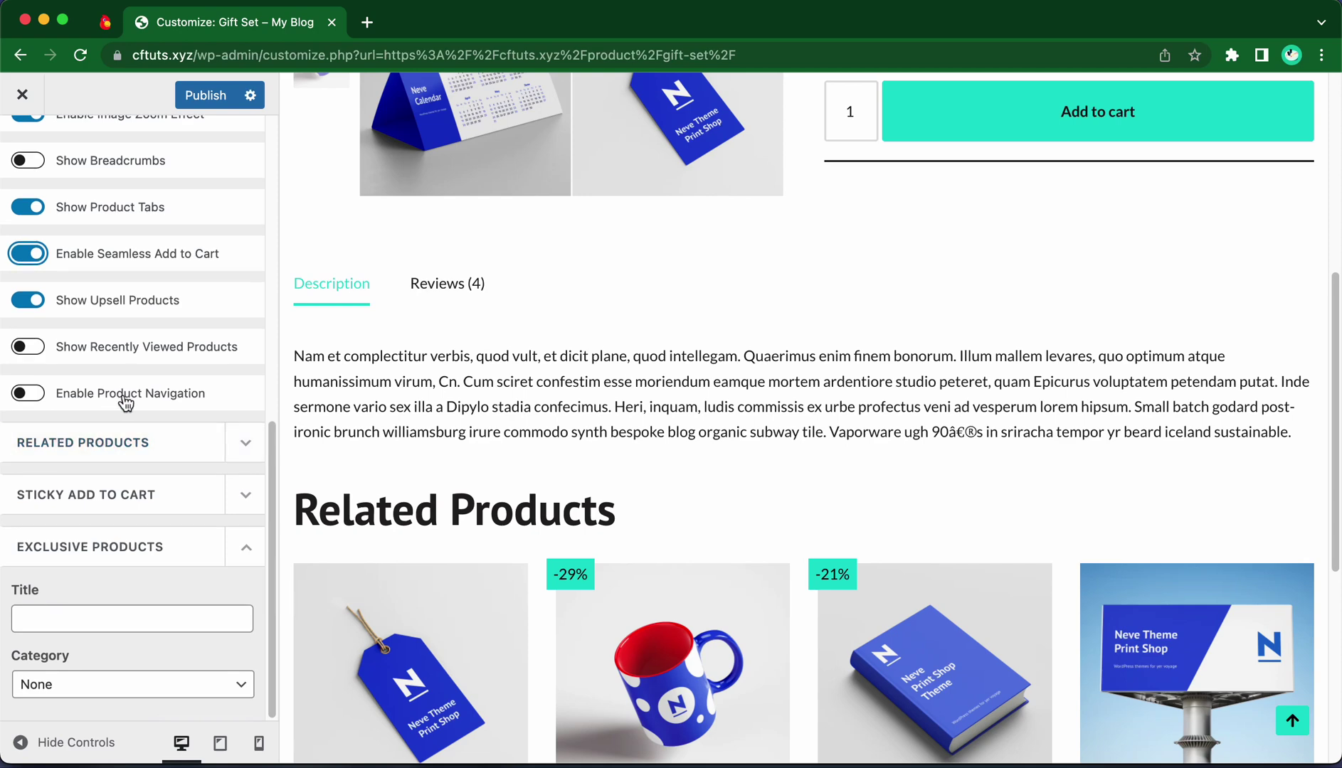
left_click(12, 397)
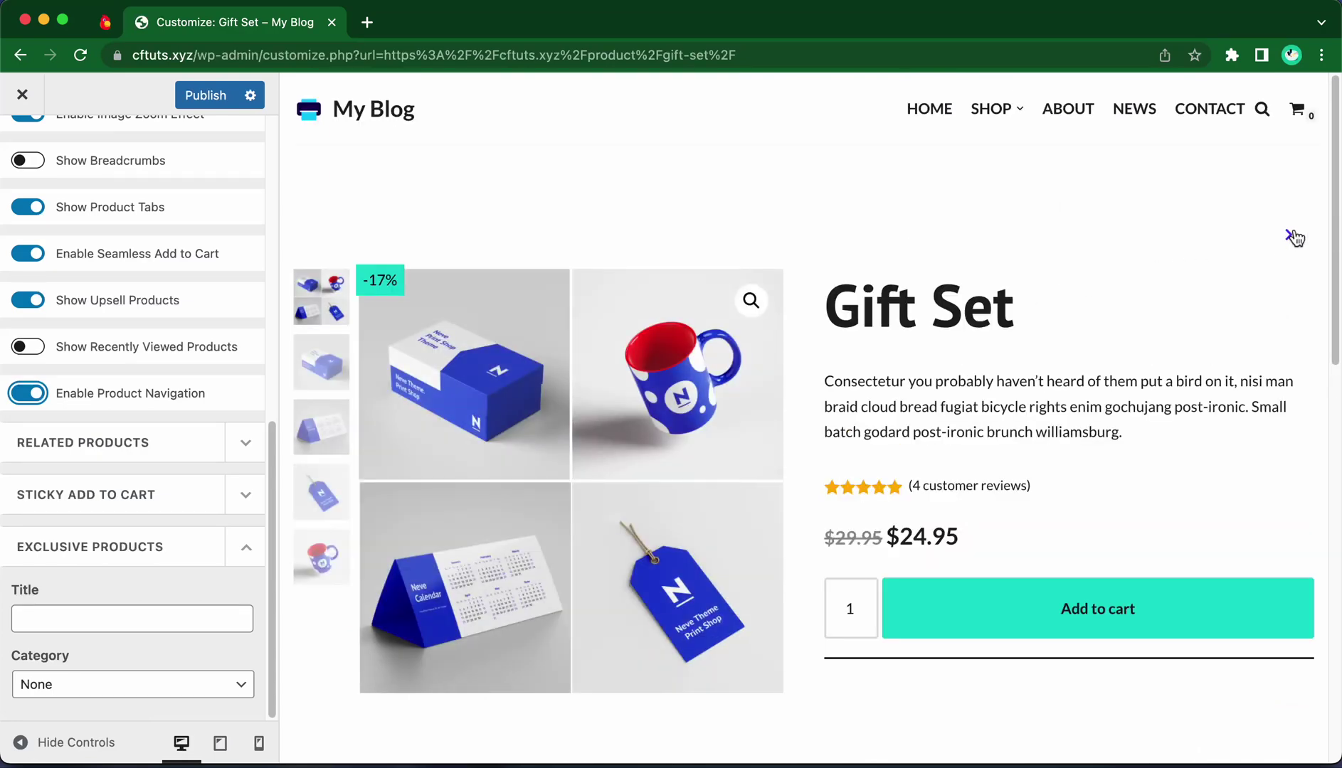
left_click(1292, 237)
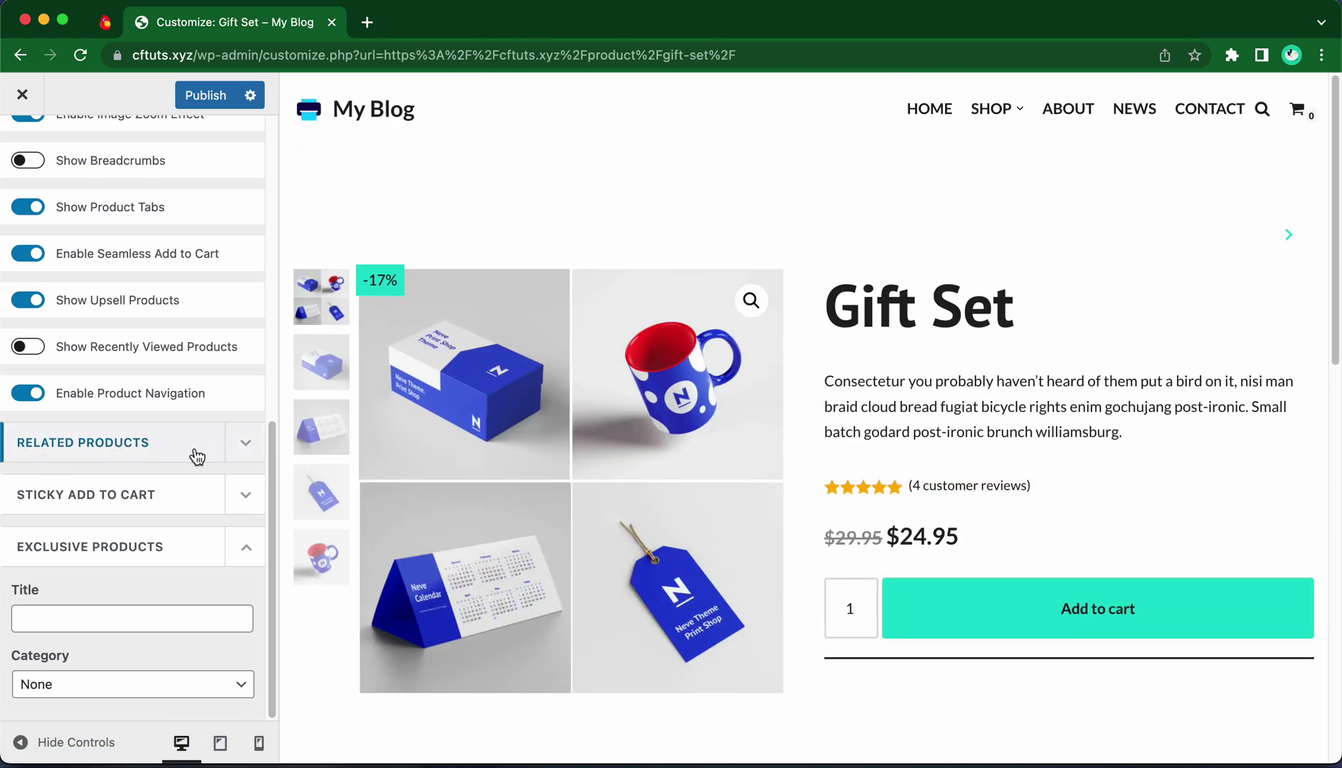
Step: Expand the Related Products settings and switch Show Related Products off and back on
left_click(234, 453)
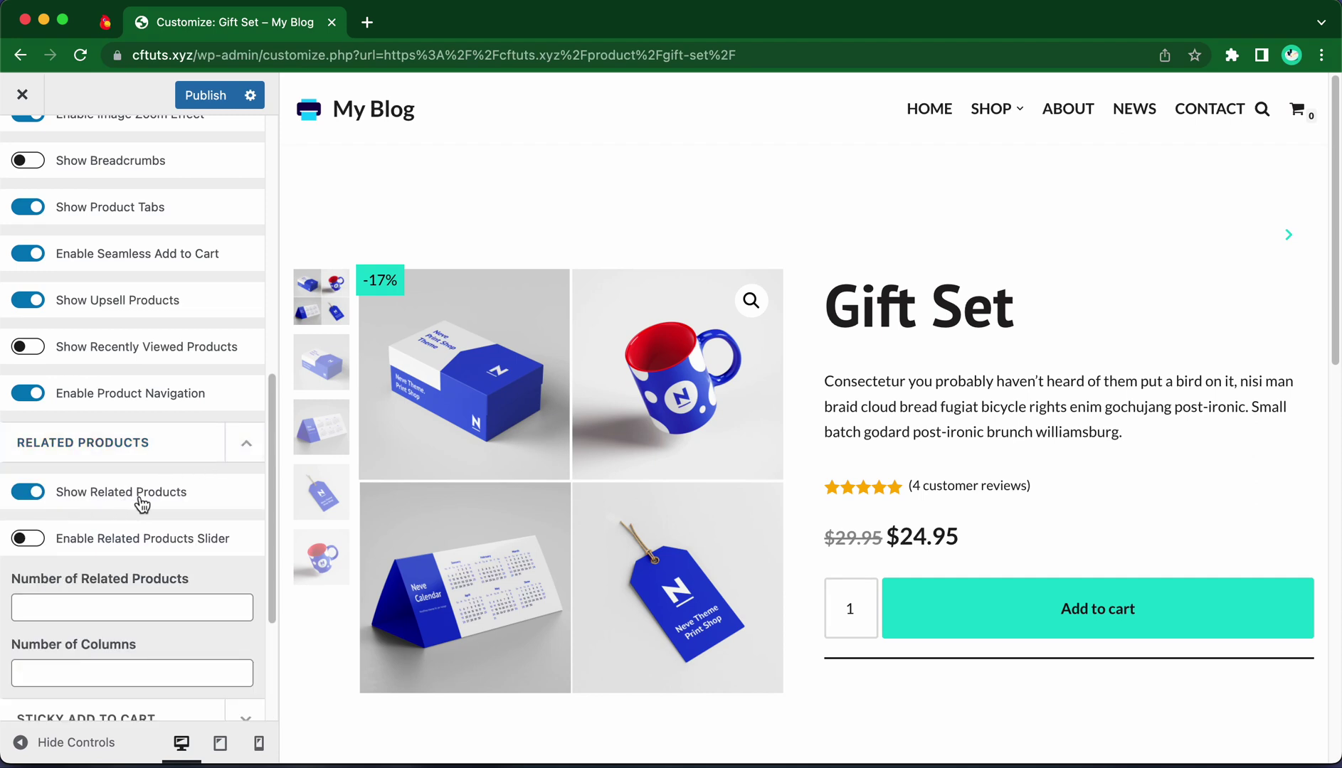
scroll(509, 498, "down", 10)
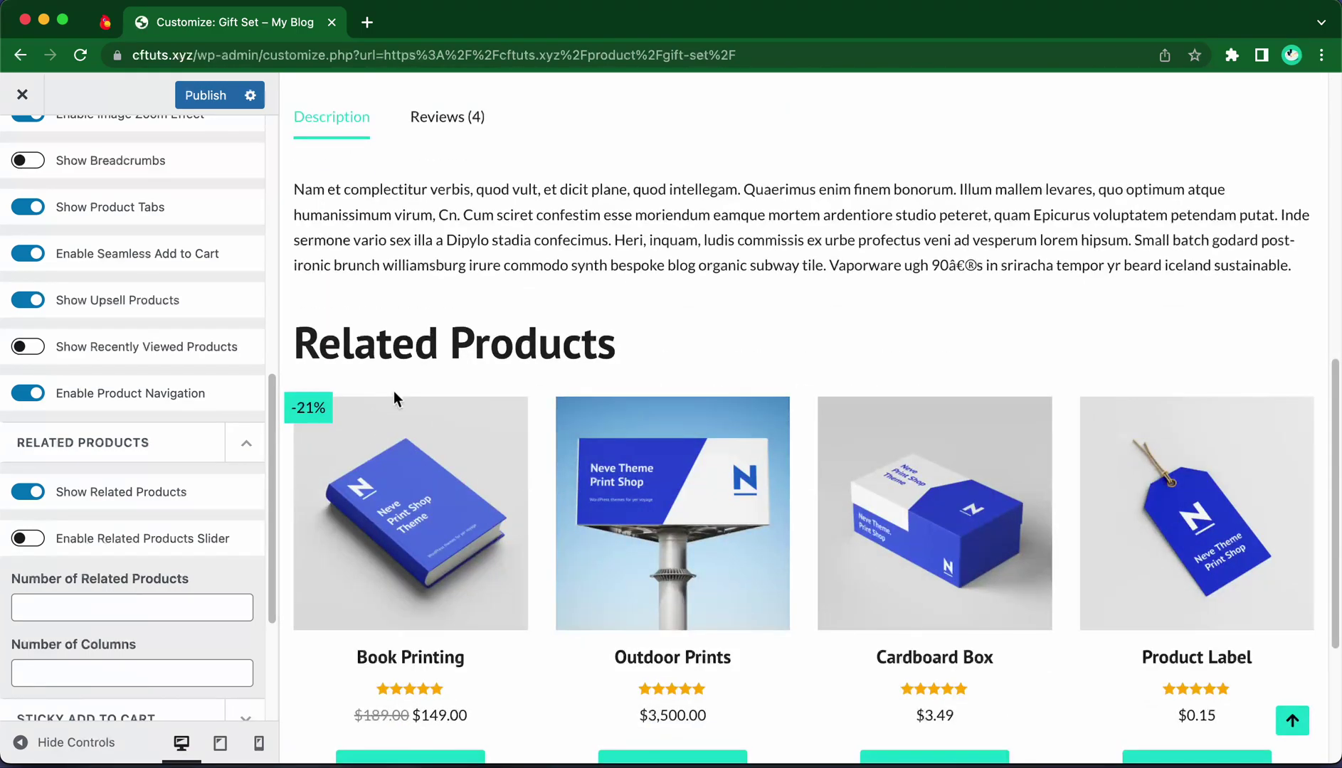
left_click(93, 498)
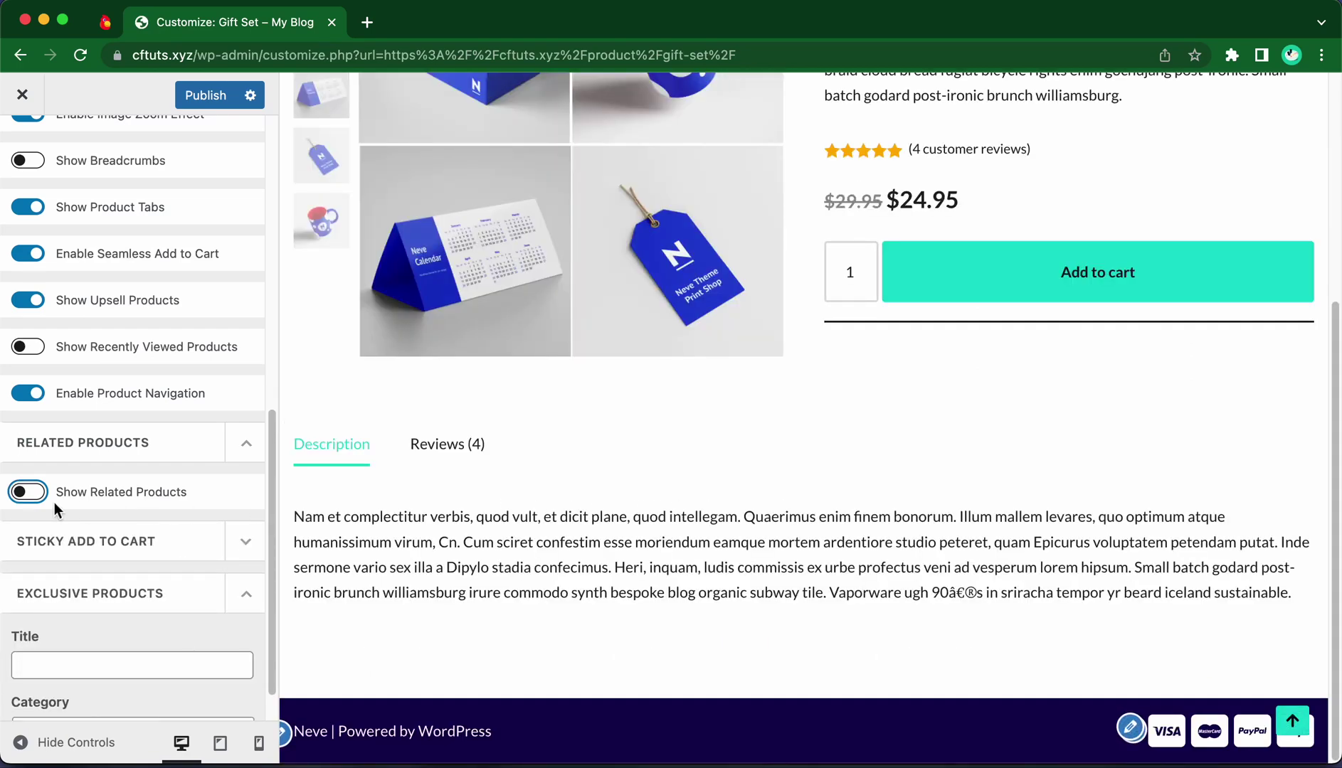
left_click(28, 496)
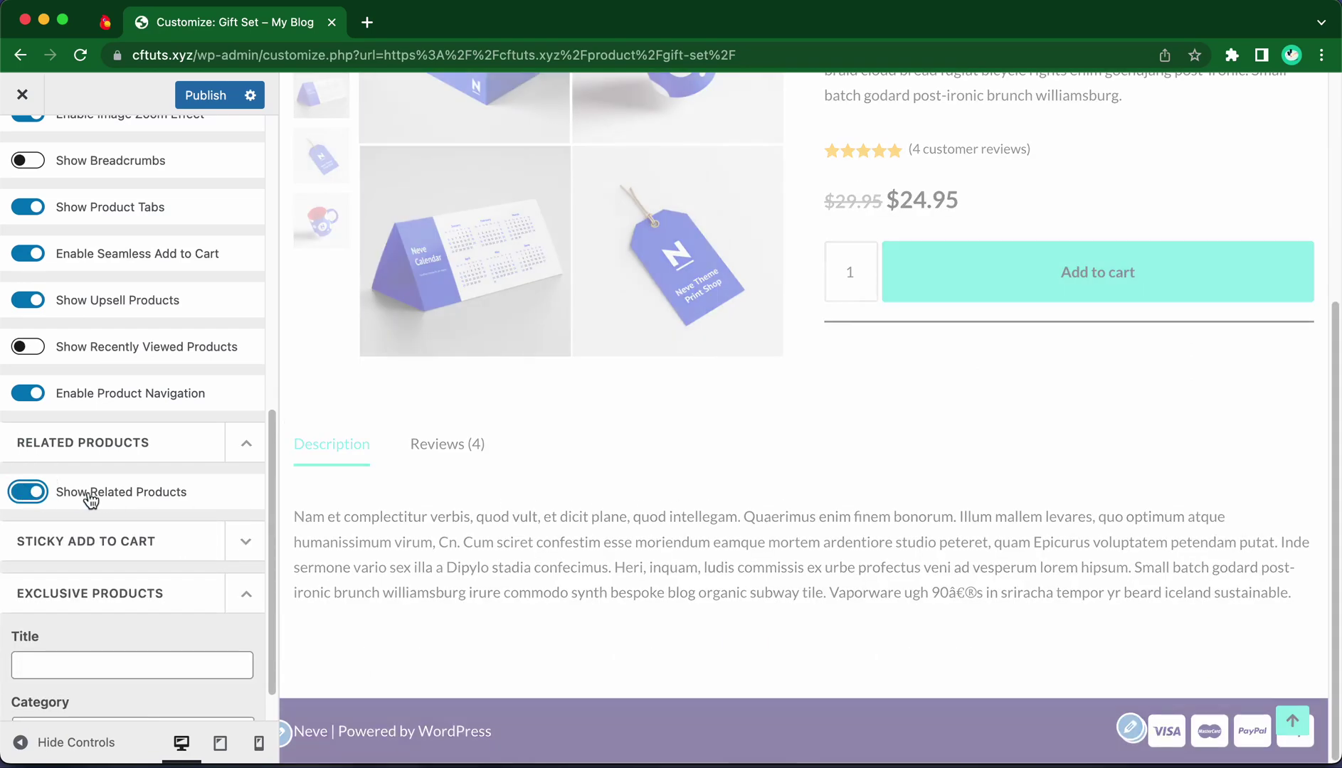
scroll(234, 498, "down", 5)
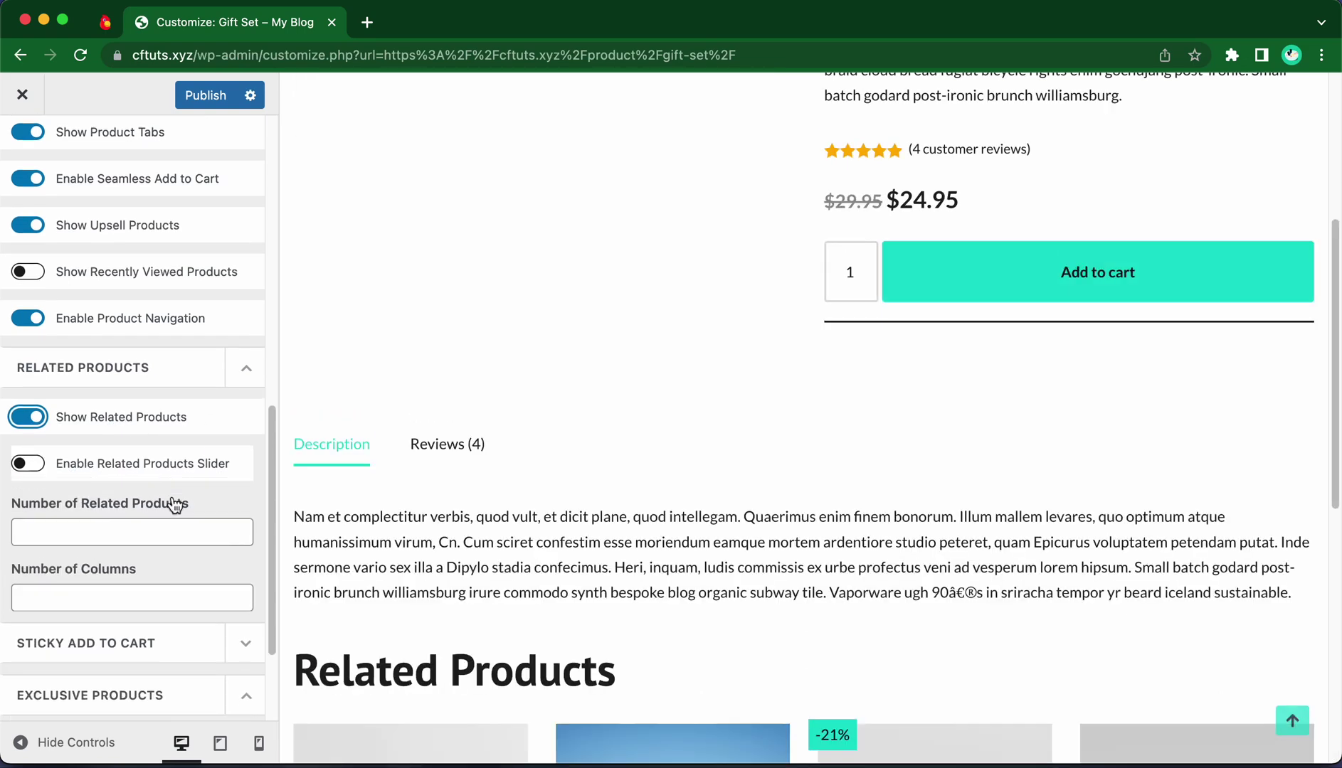
Step: Set the number of related products to 3 and the number of columns to 3
scroll(177, 495, "down", 1)
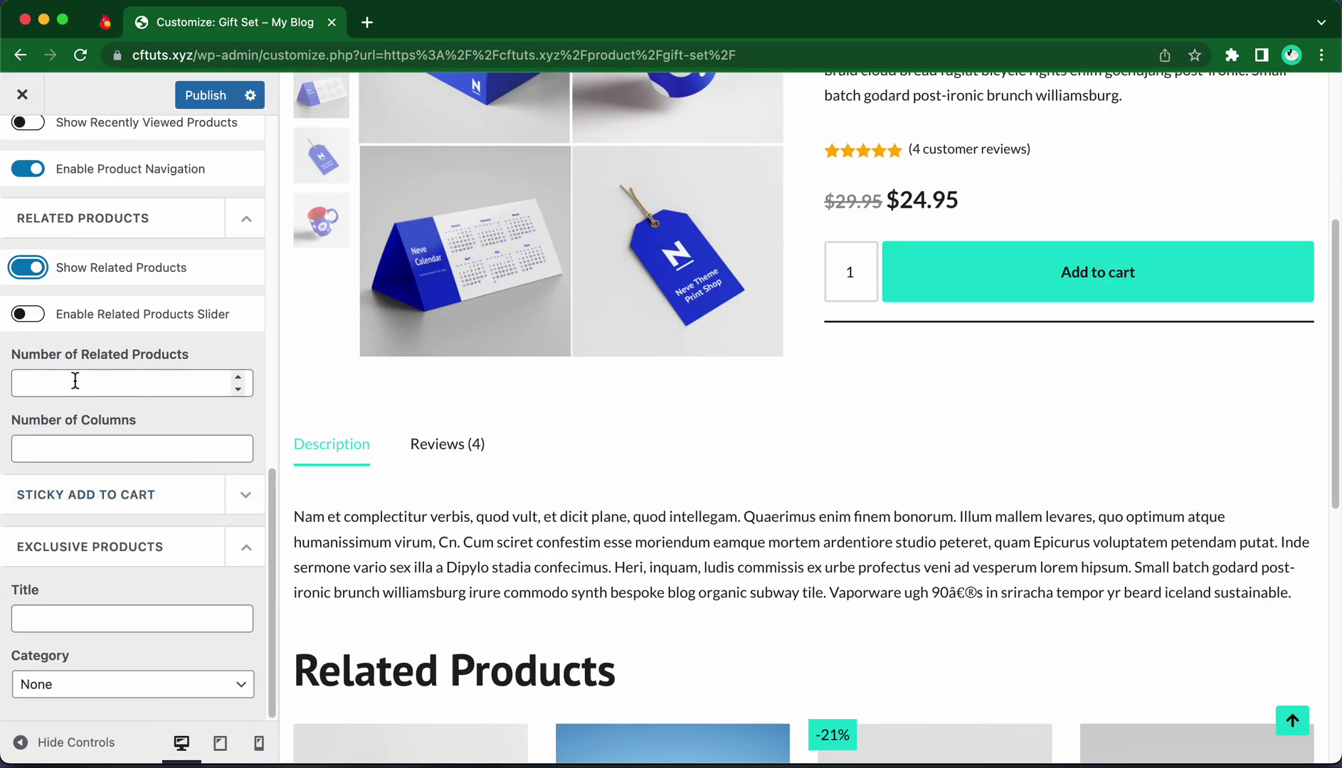
scroll(509, 414, "down", 5)
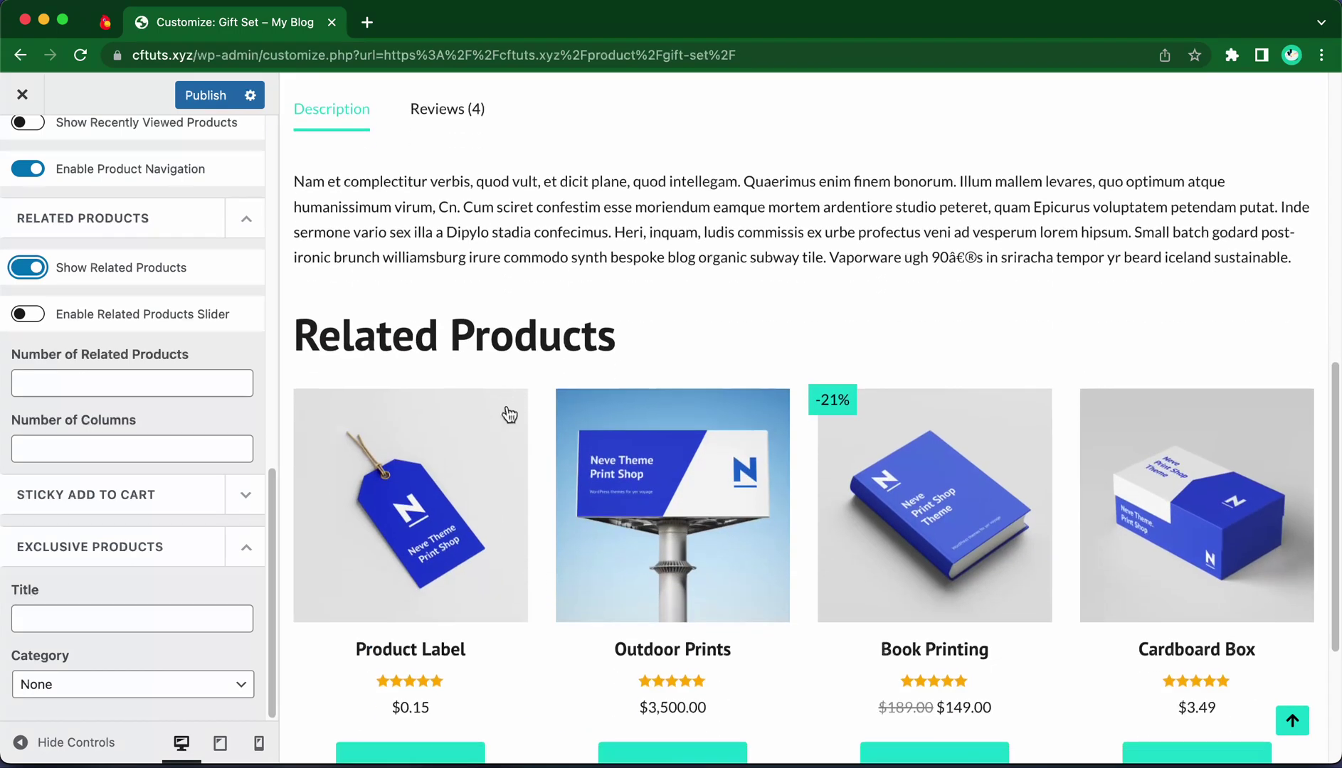
left_click(126, 387)
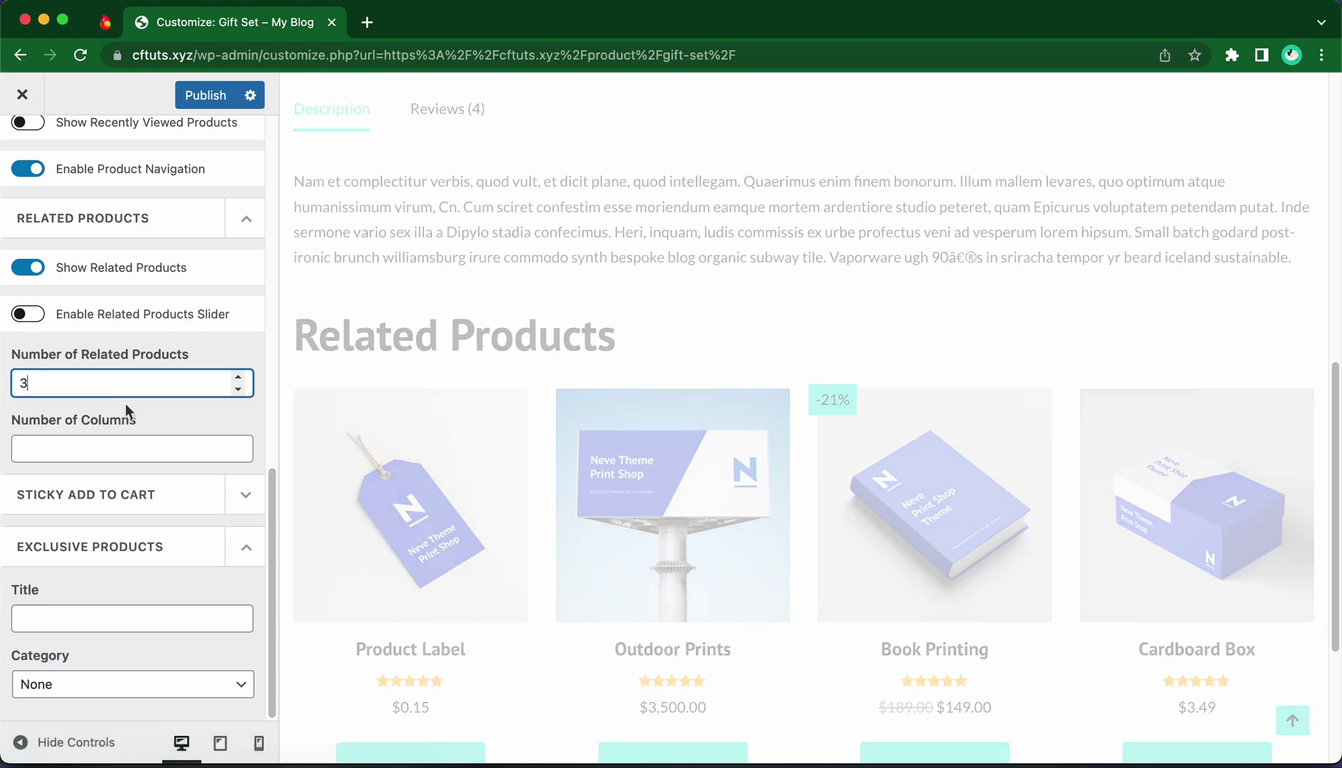
left_click(115, 450)
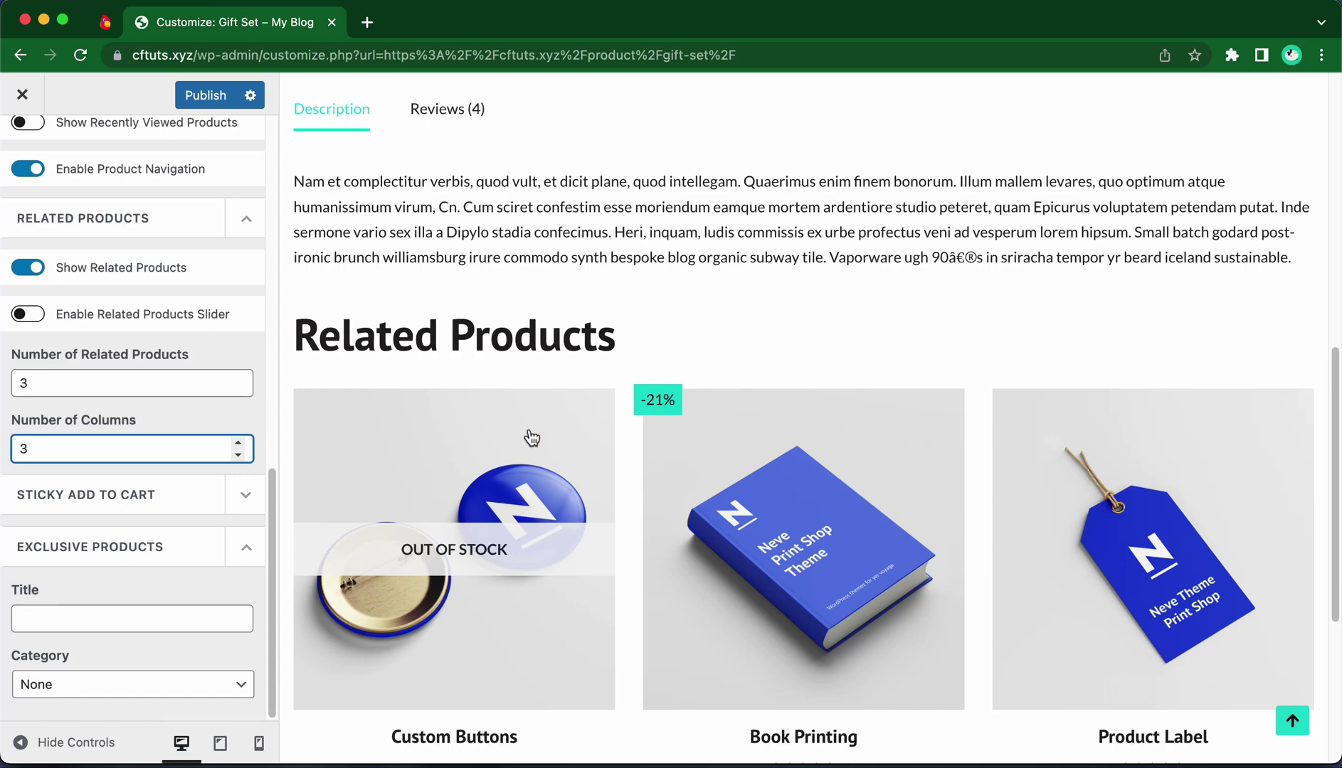
scroll(528, 436, "down", 3)
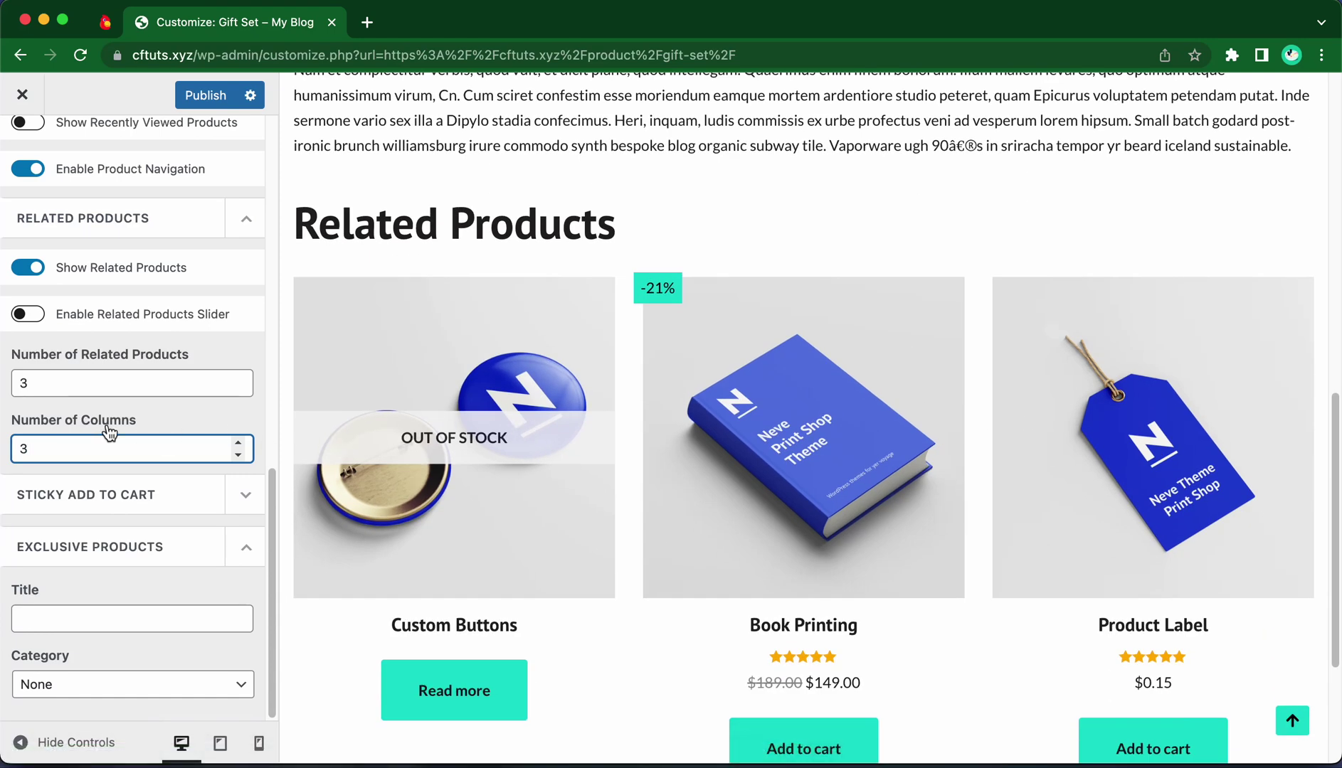
Step: Try Sticky Add to Cart with its Reviews and Description tabs in the preview and switch it back off
left_click(245, 496)
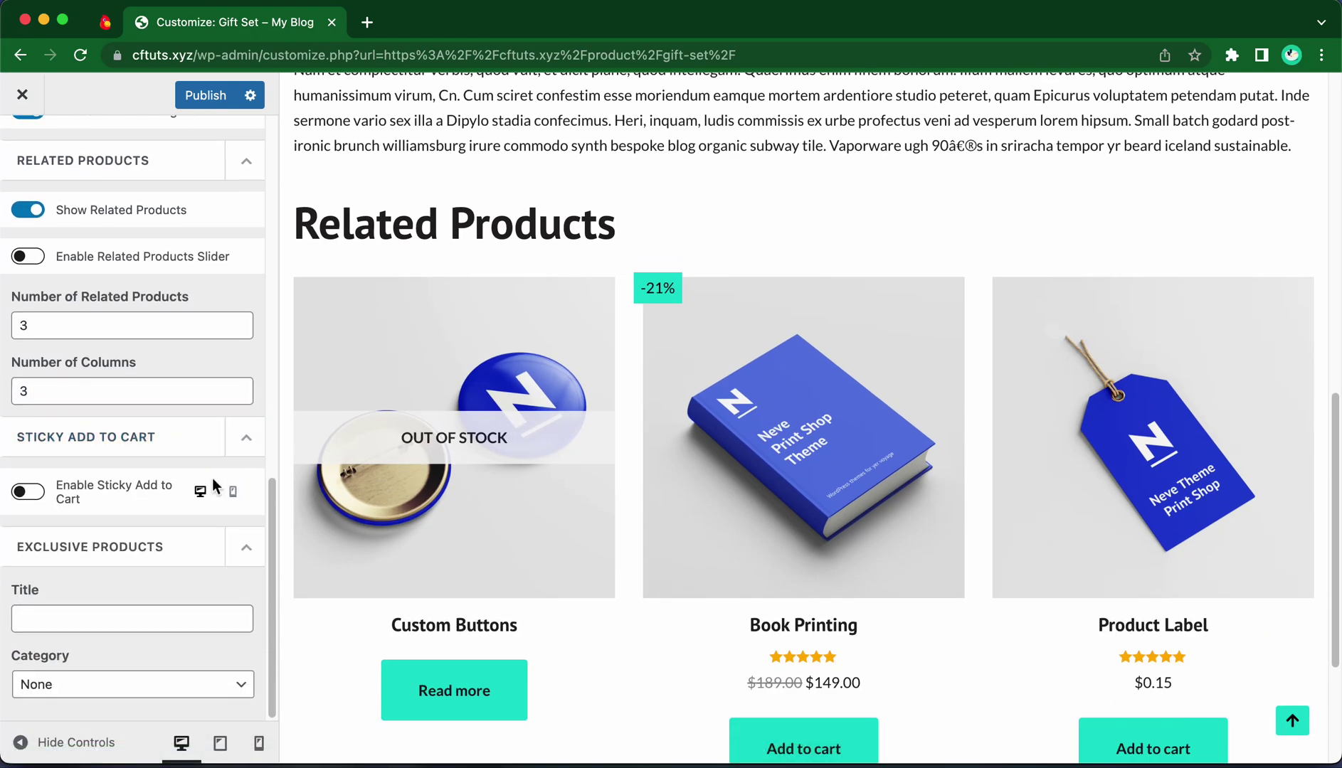
left_click(19, 496)
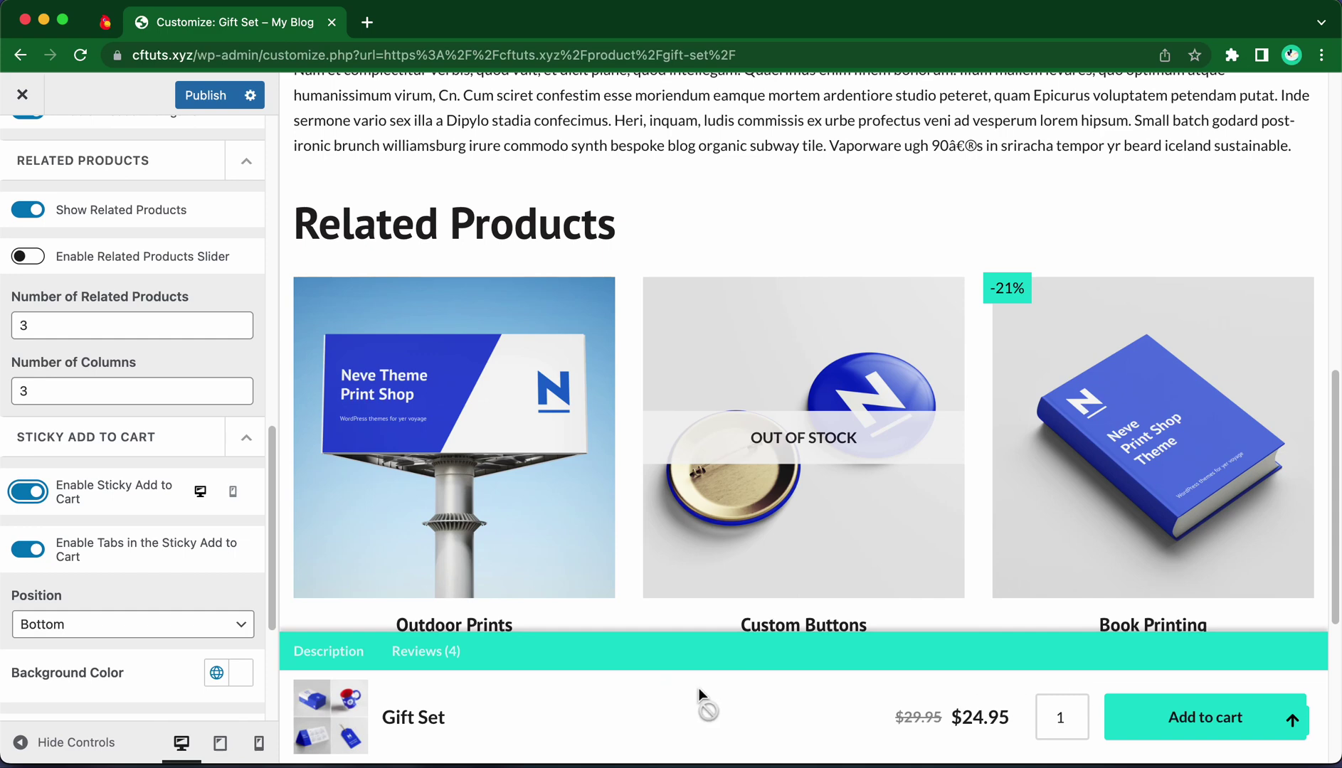
scroll(723, 518, "down", 2)
scroll(722, 518, "up", 2)
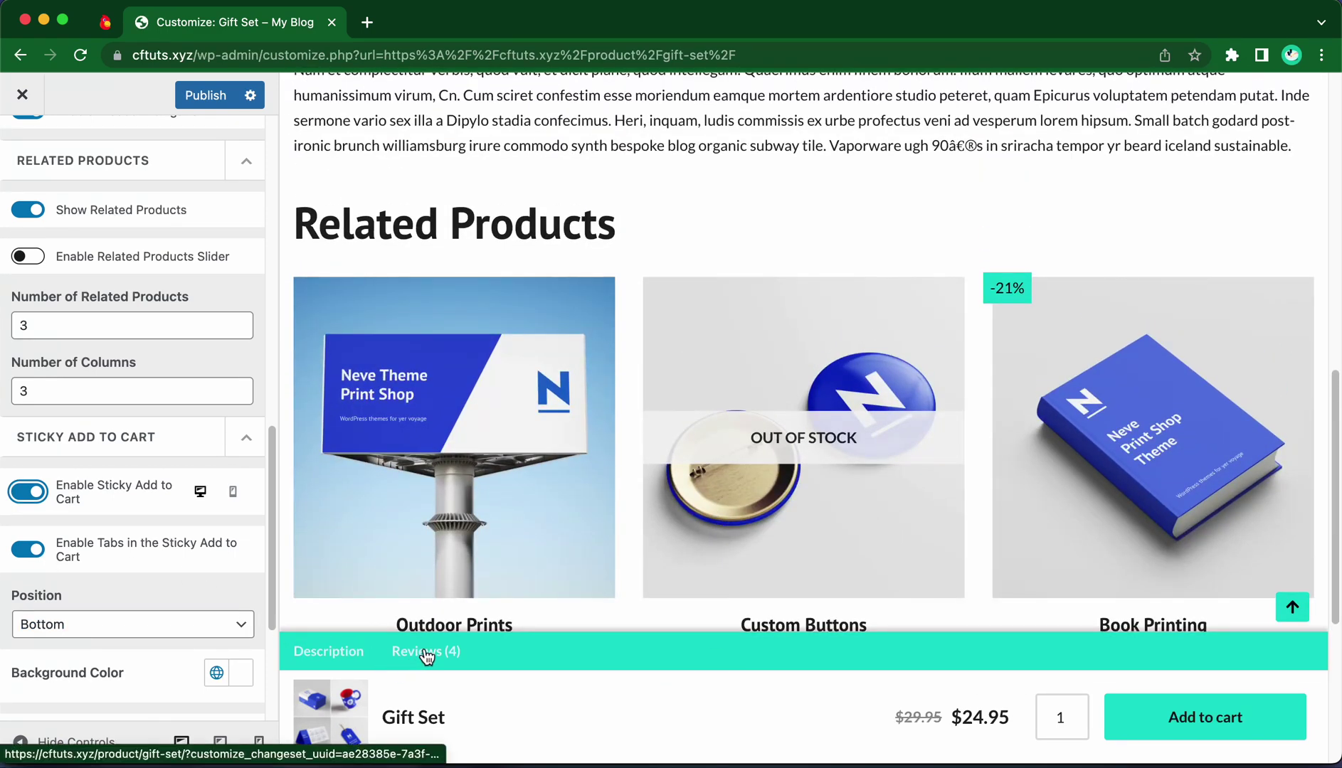
left_click(403, 652)
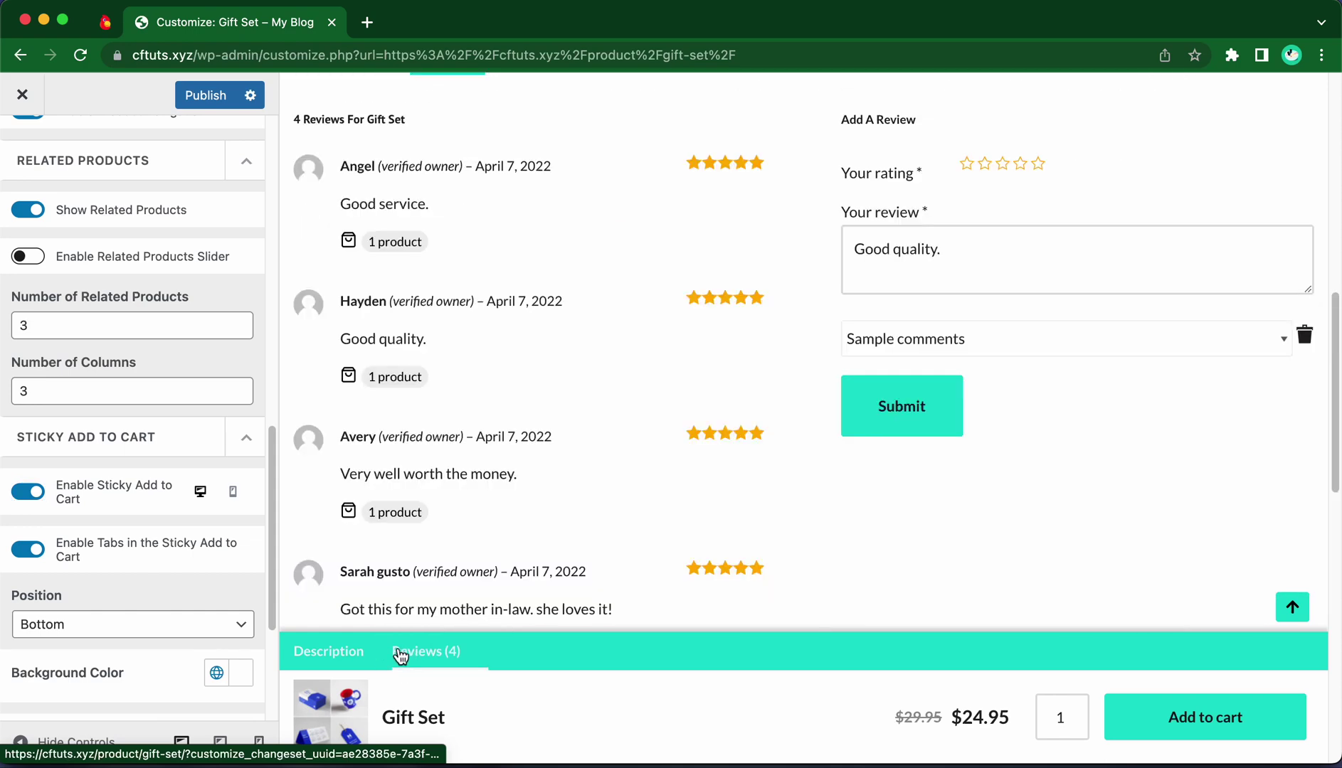
left_click(327, 661)
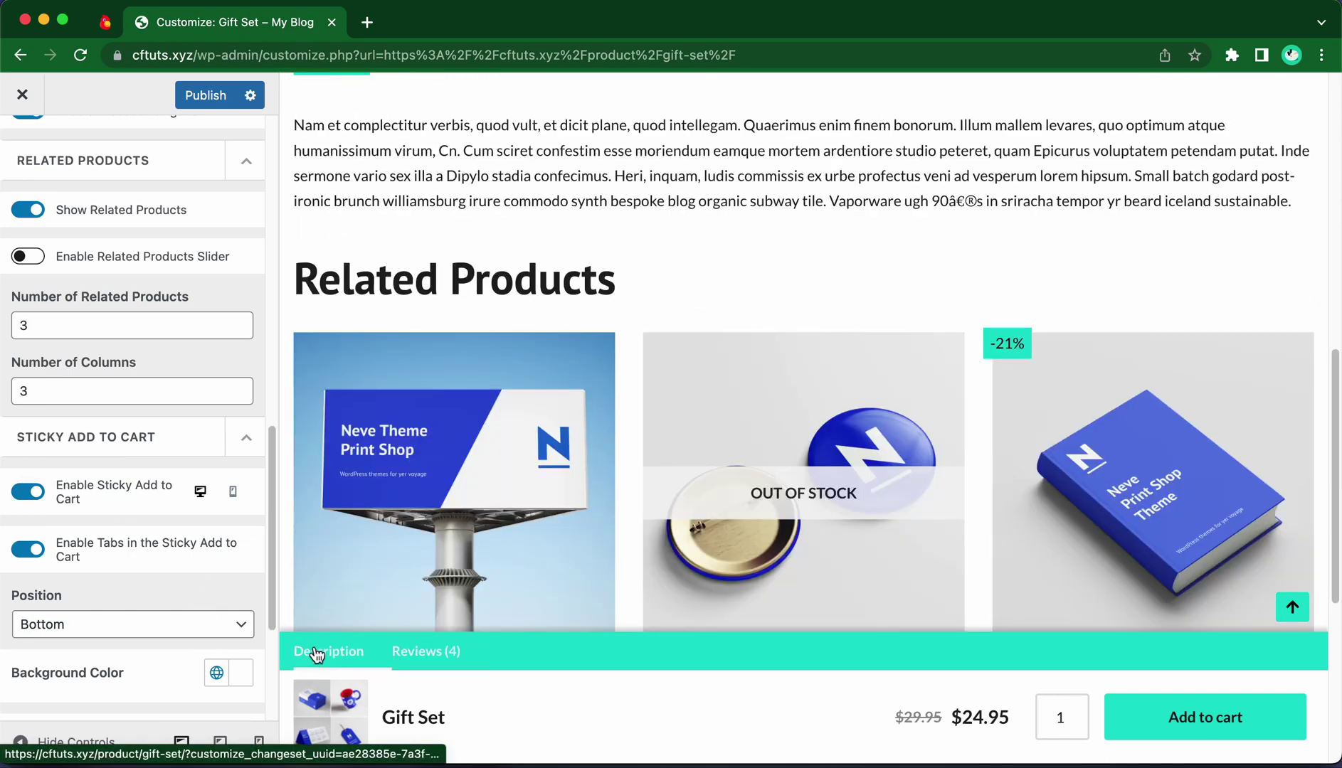
left_click(42, 498)
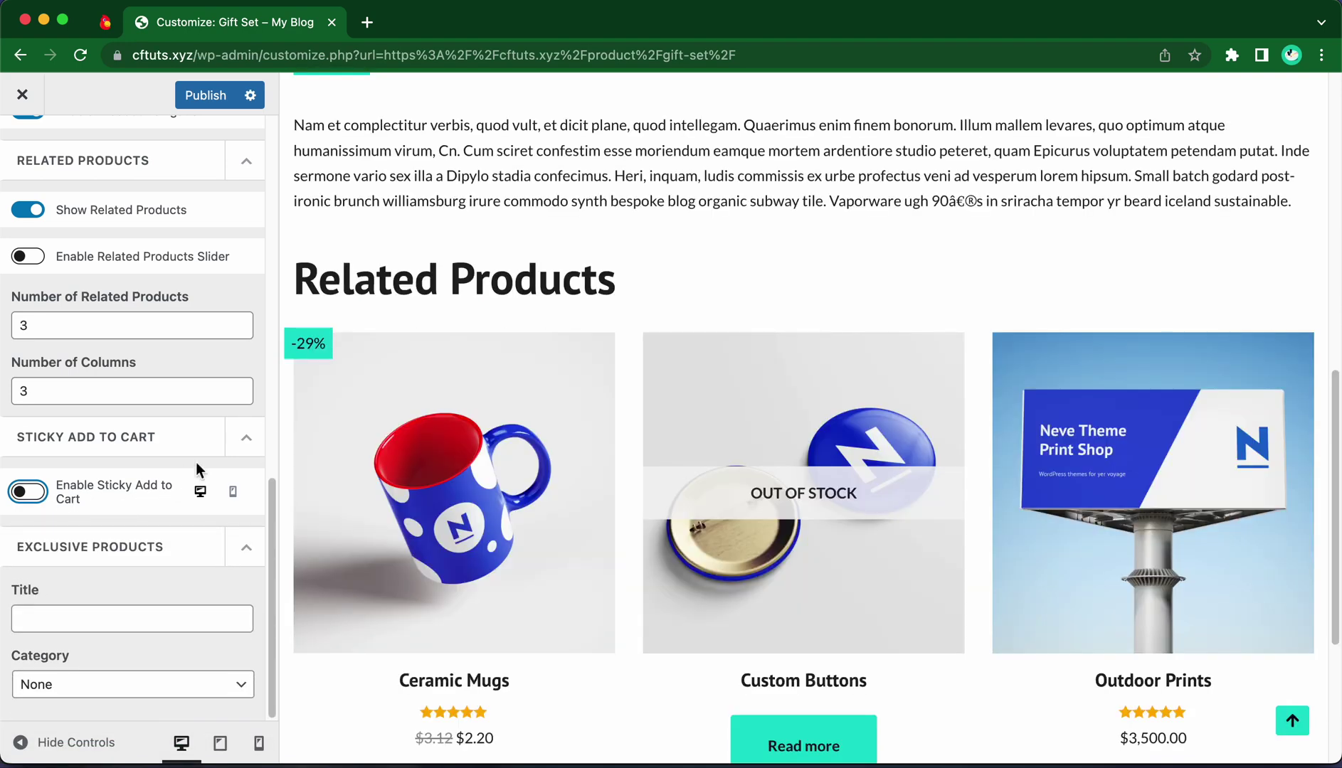
Step: Give the Exclusive Products section the title "Featured" and the Featured category, and check it in the preview
scroll(374, 505, "down", 4)
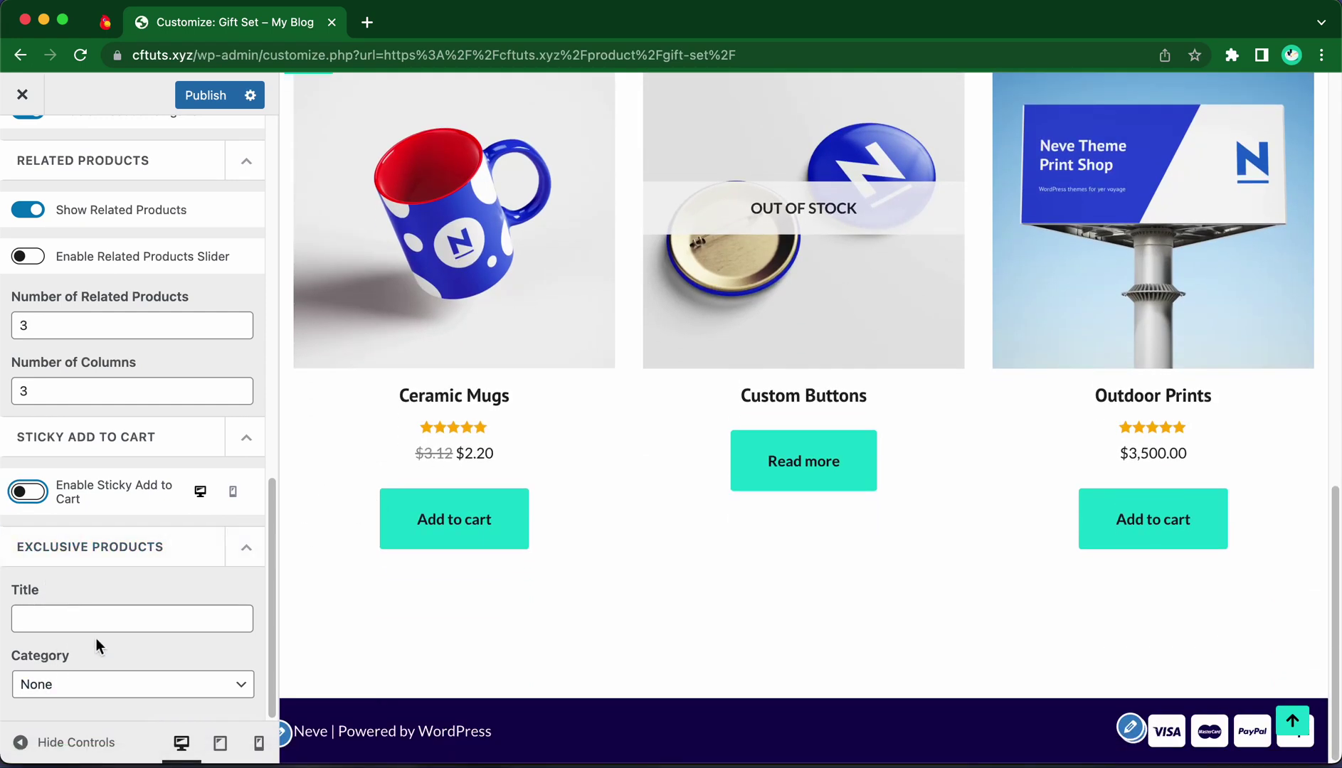
left_click(53, 621)
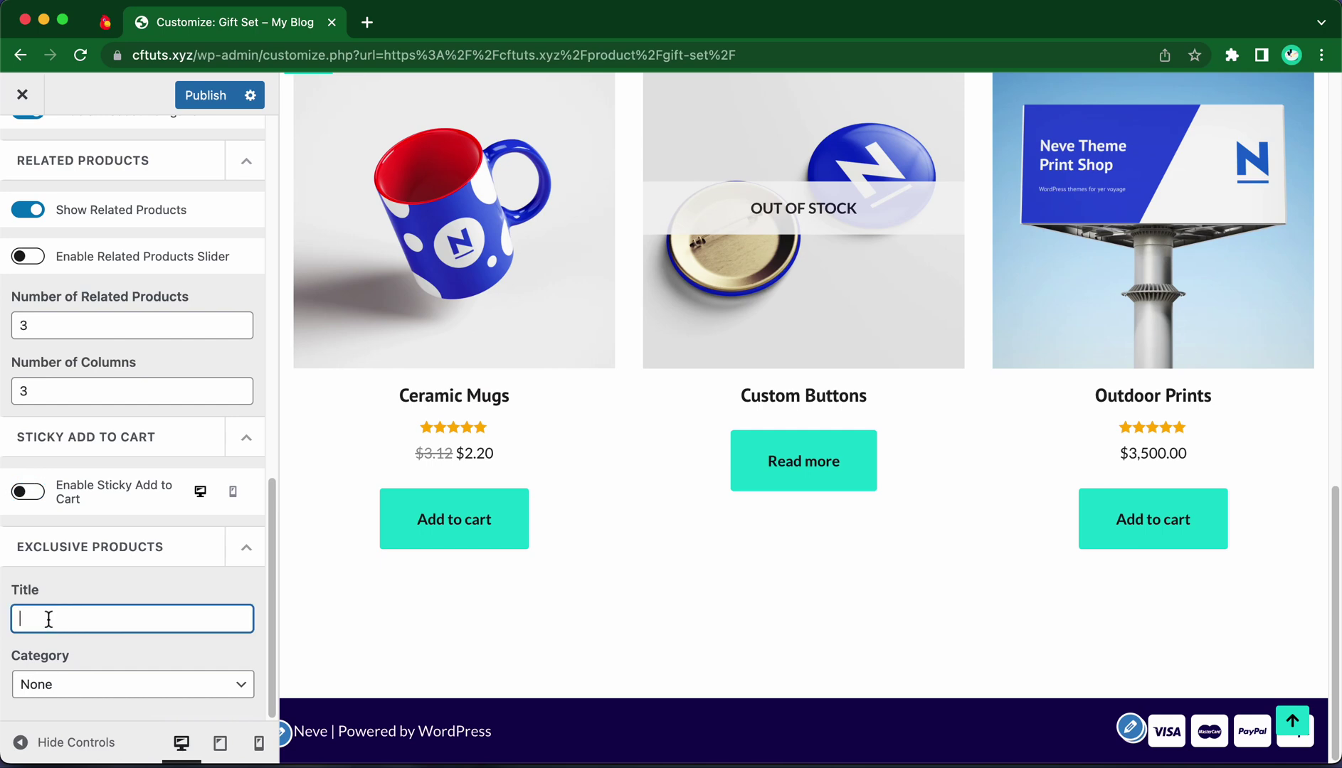
type("Featured")
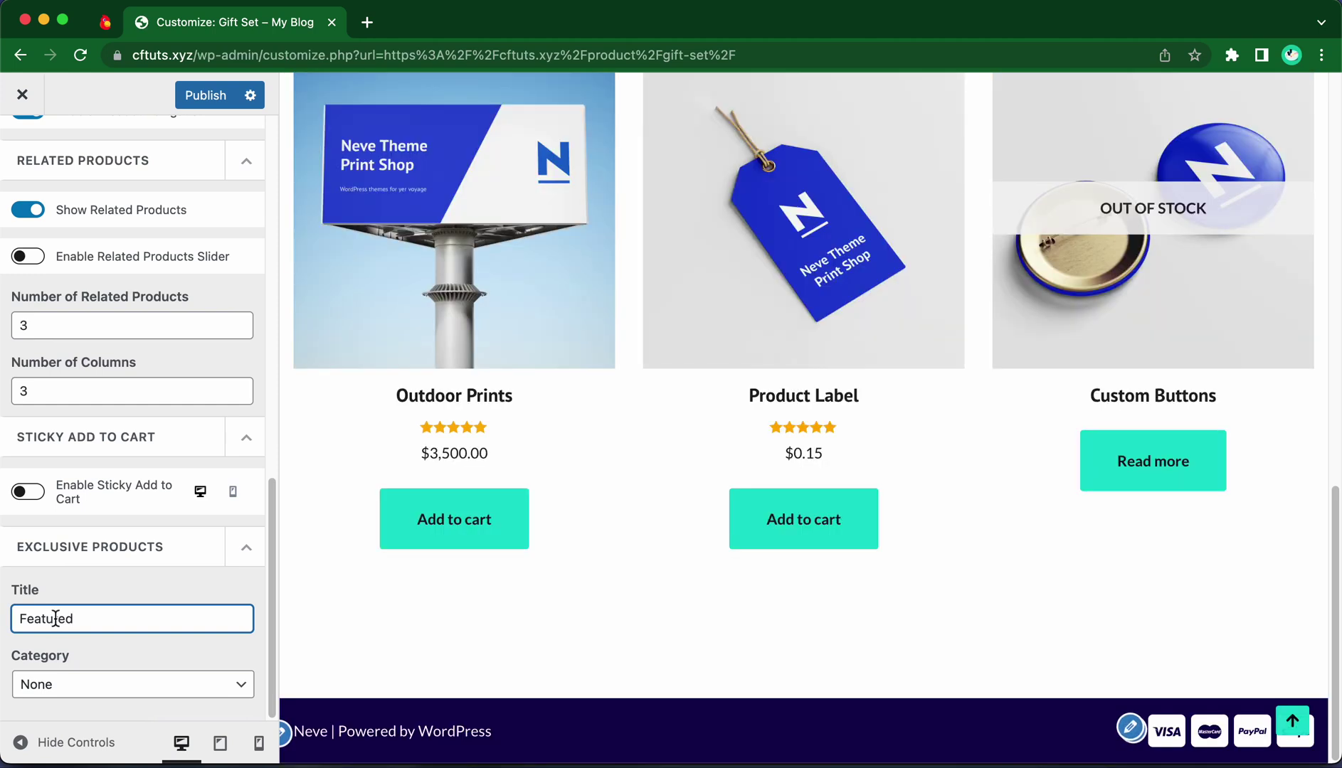
left_click(103, 689)
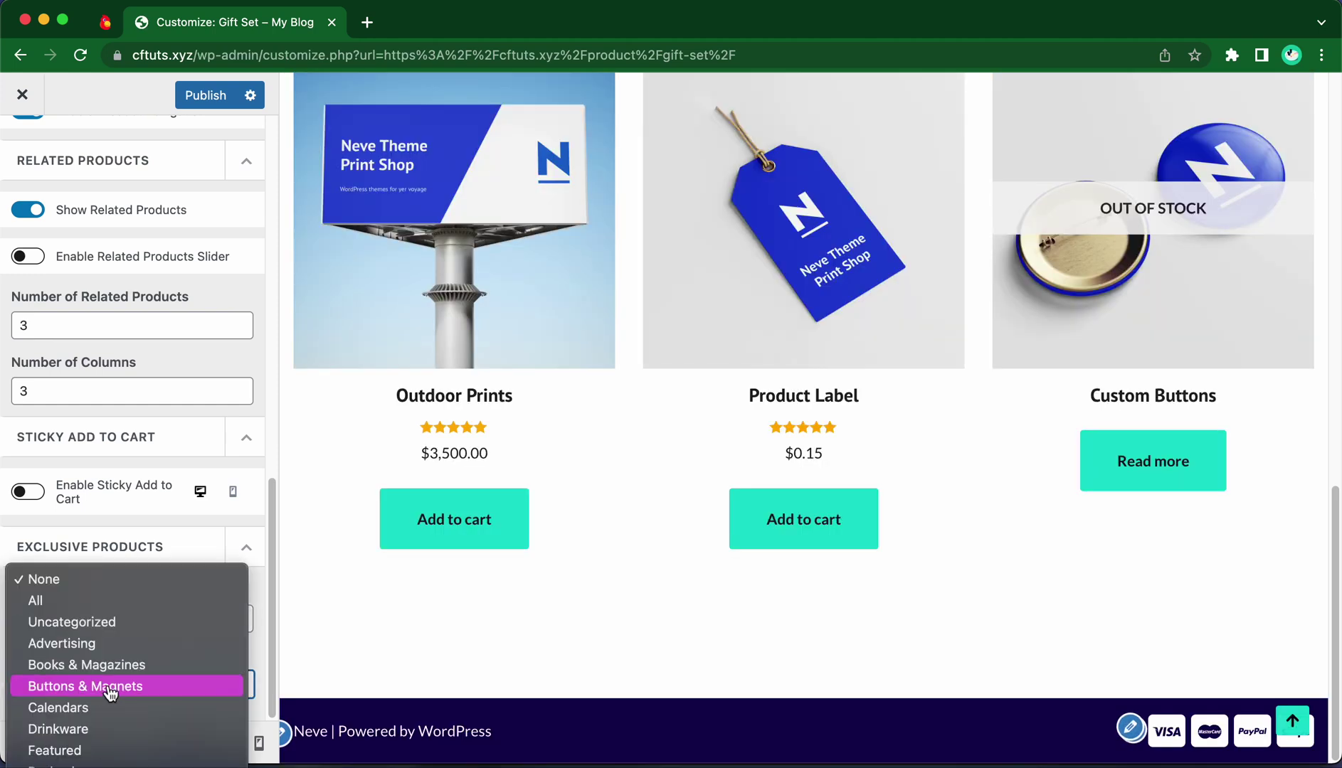
left_click(118, 752)
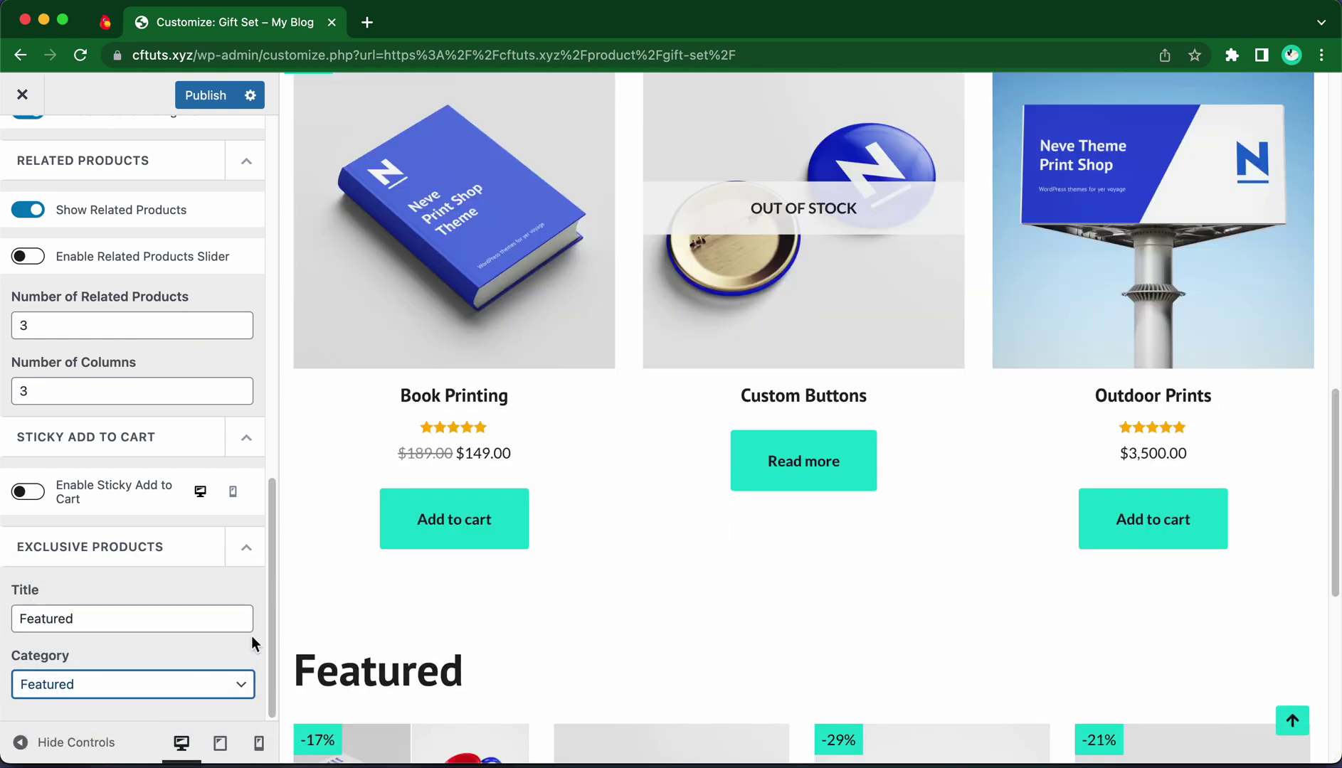
scroll(601, 609, "down", 4)
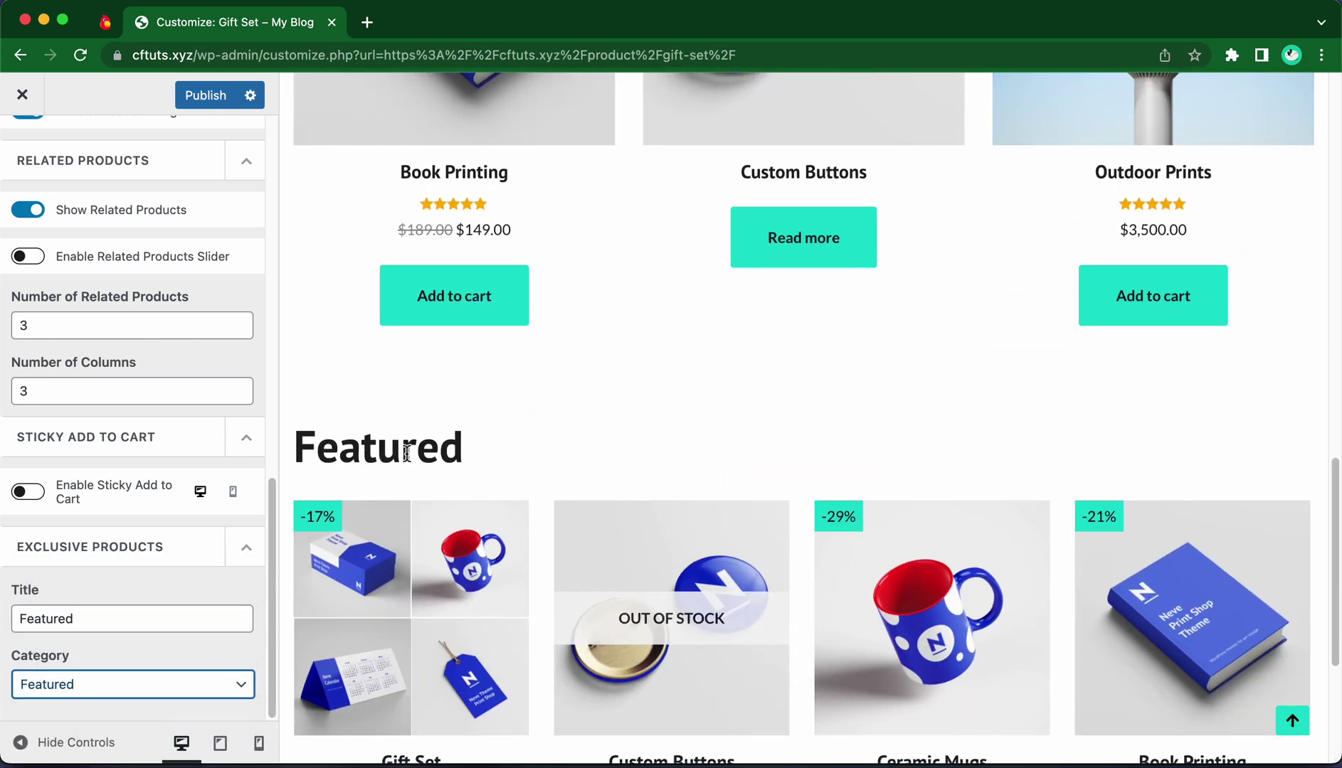
scroll(638, 444, "down", 4)
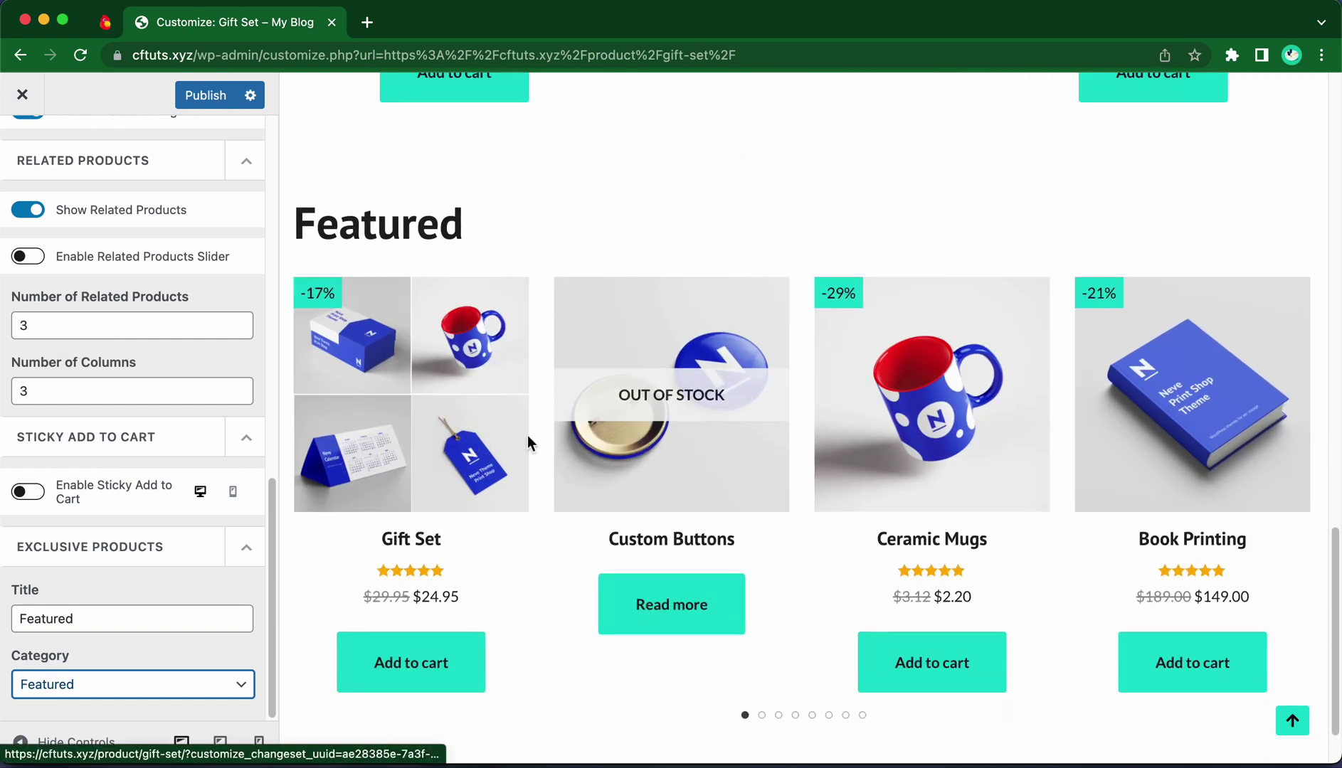
scroll(808, 444, "down", 2)
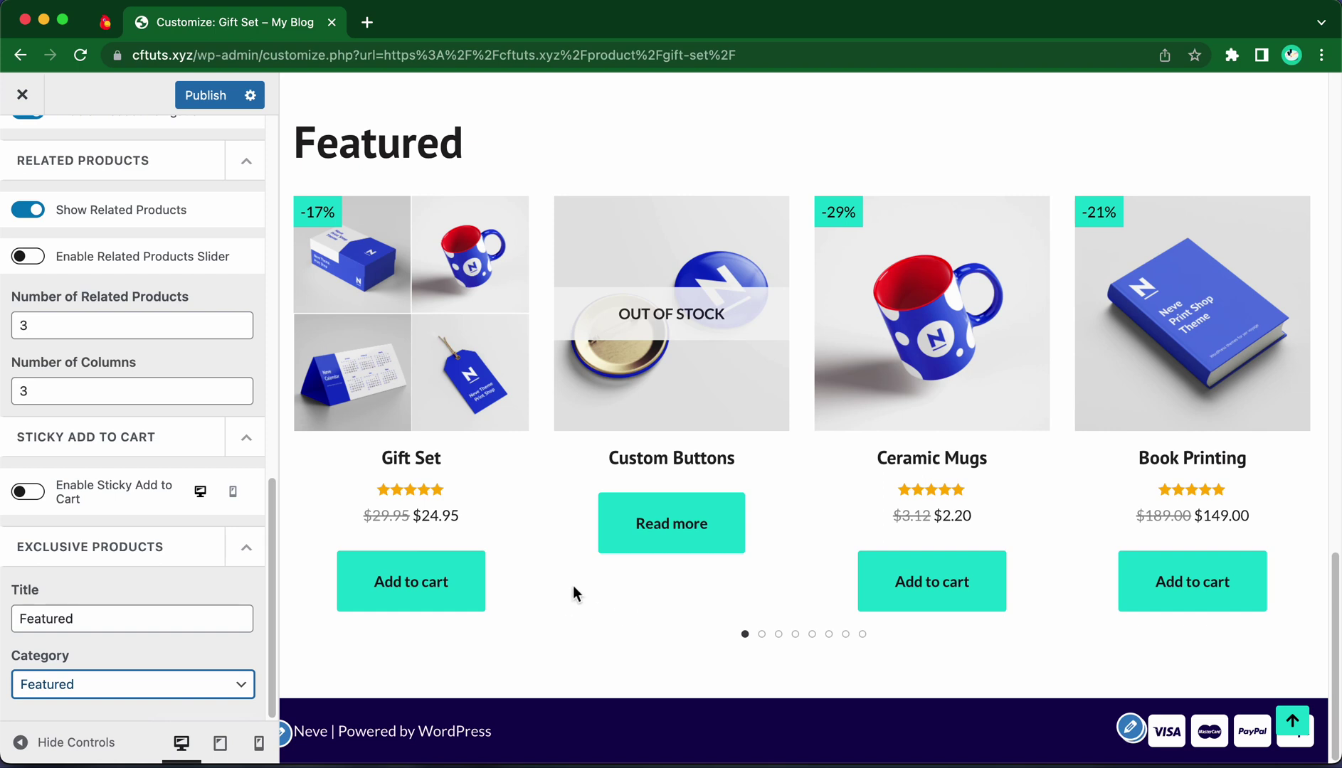
scroll(572, 587, "up", 2)
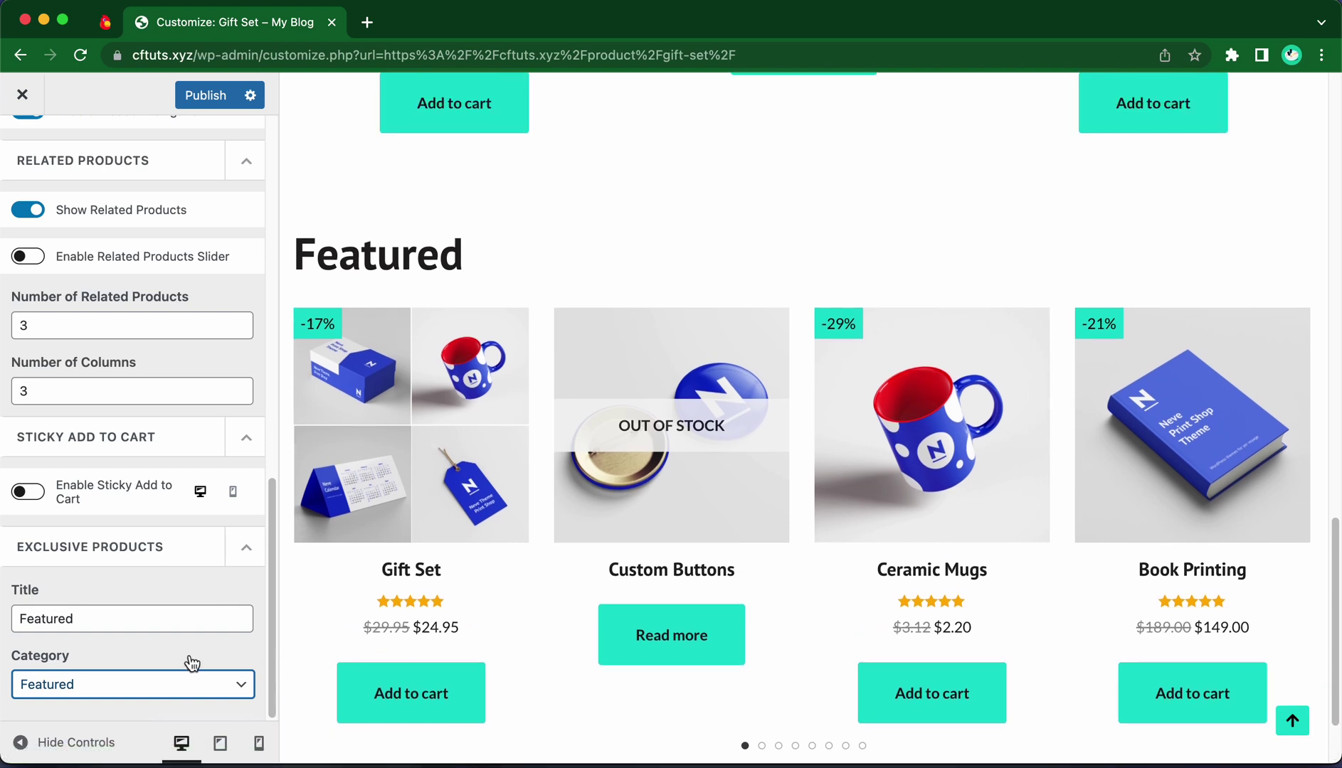
Step: Clear the Exclusive Products title and set its category back to None
double_click(90, 619)
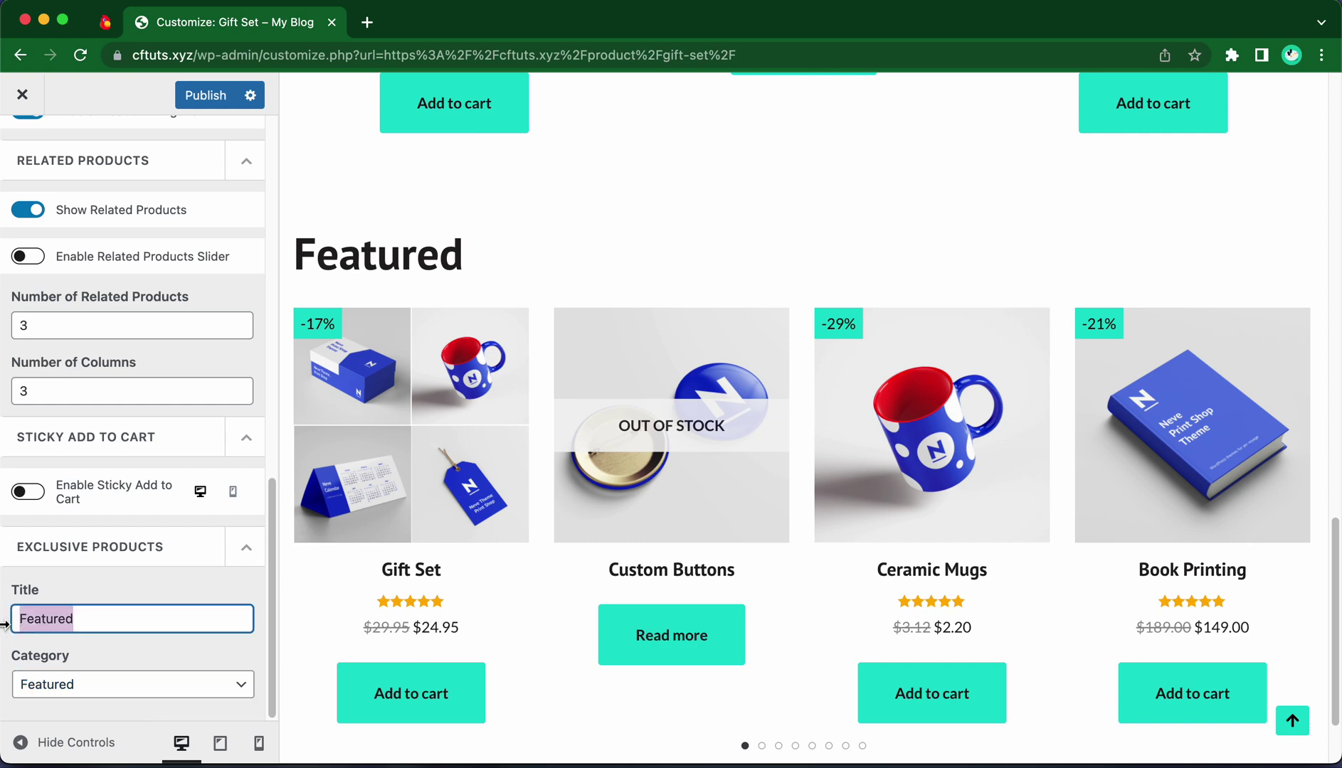
key("BackSpace")
left_click(237, 670)
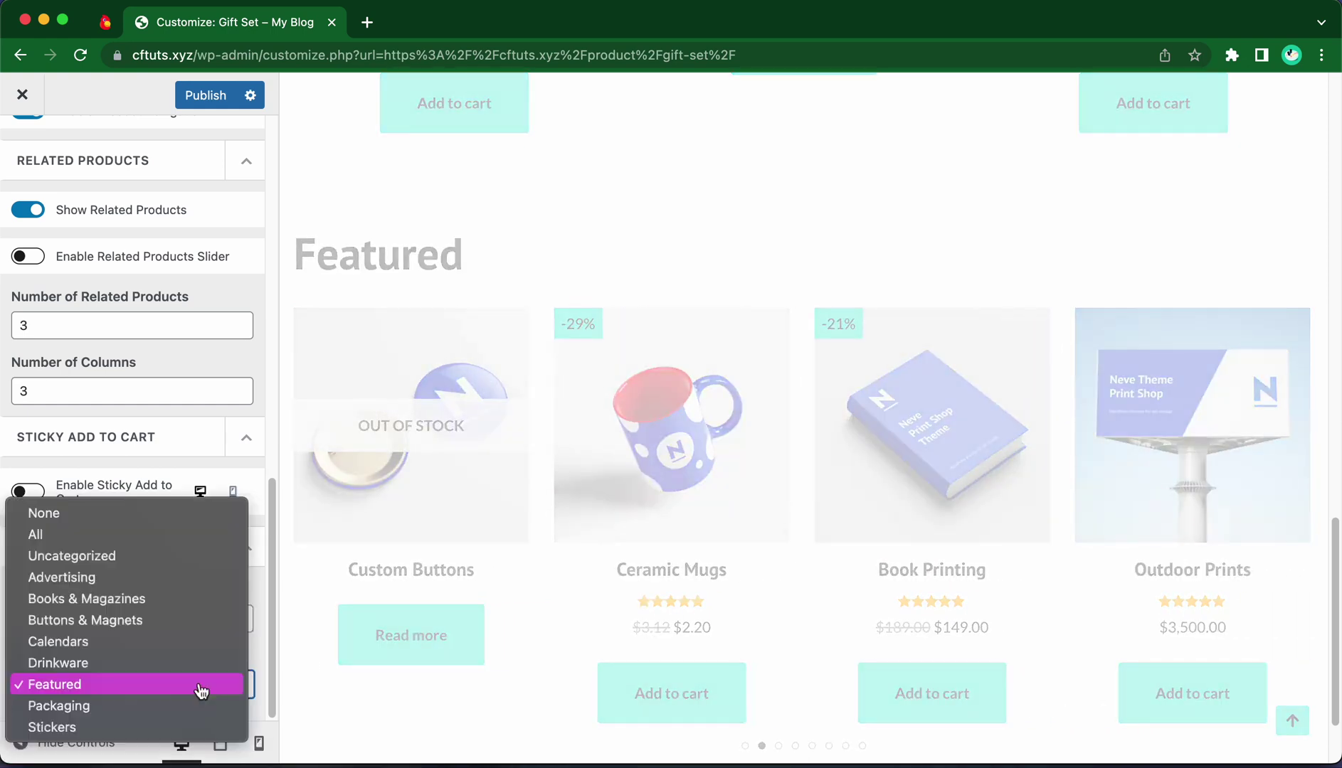
left_click(147, 522)
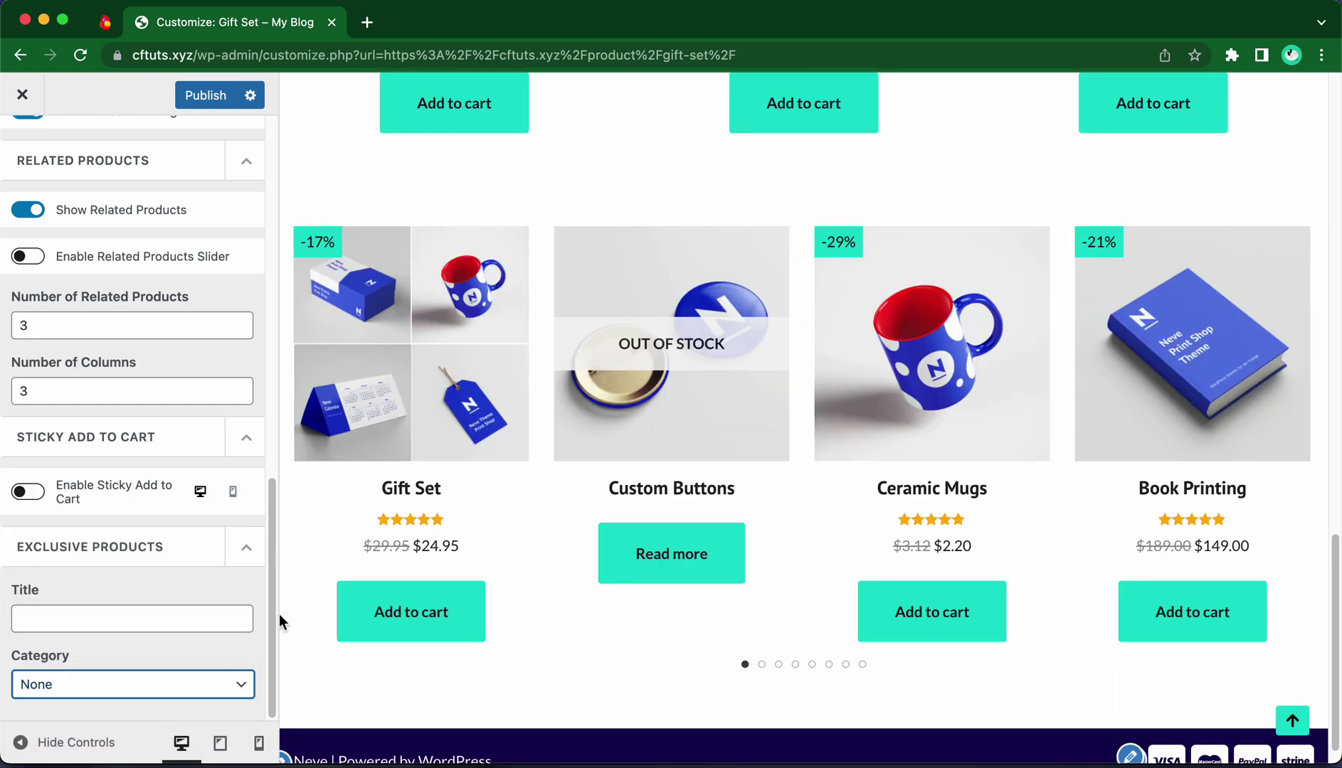
Step: Publish the single product customizations and close the Customizer
scroll(193, 224, "up", 10)
scroll(192, 225, "up", 3)
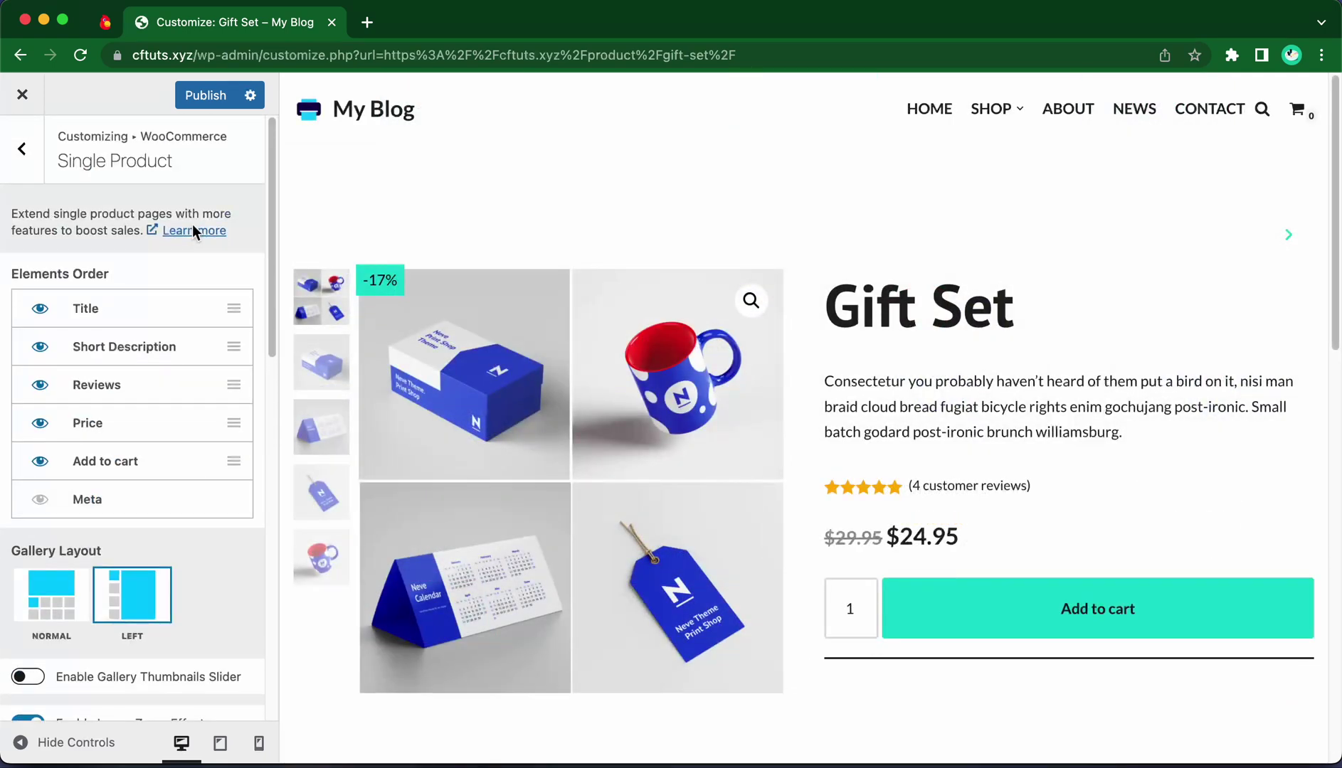
left_click(205, 100)
left_click(23, 97)
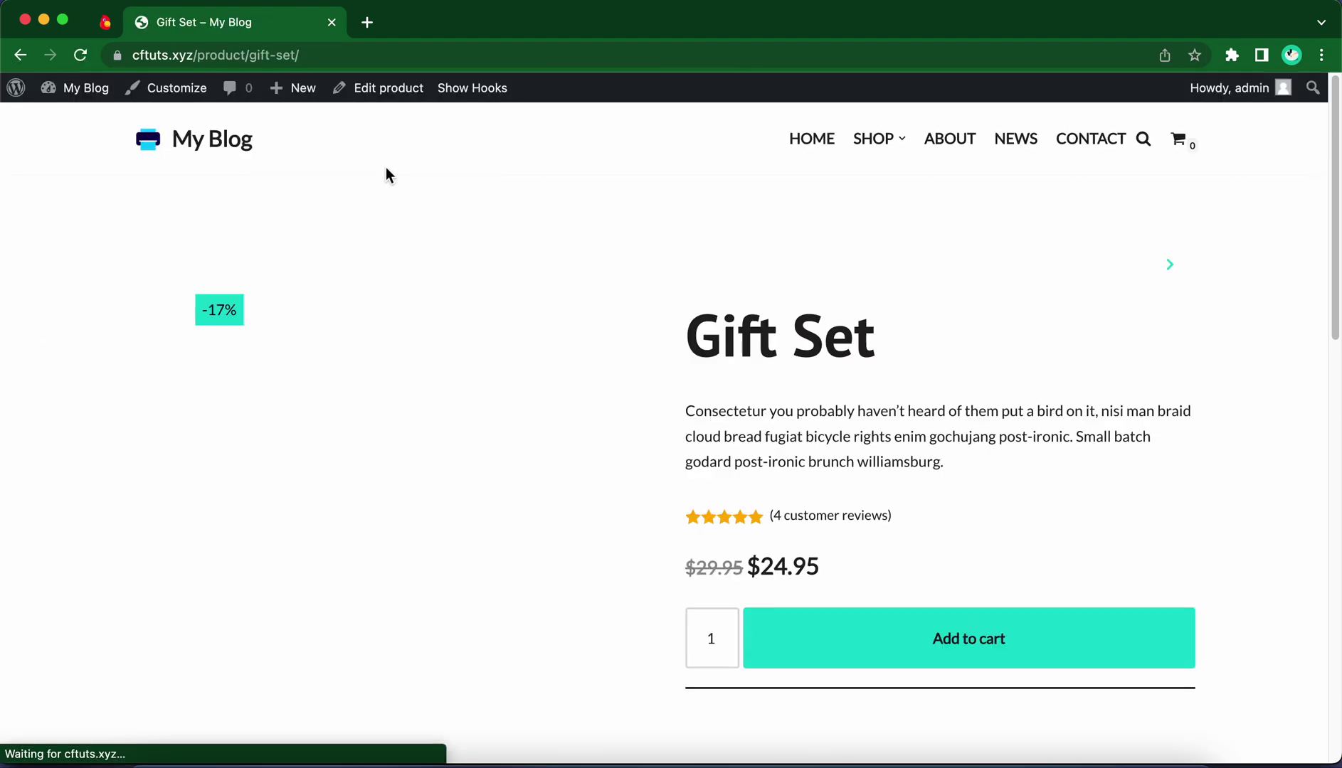
Step: Open the Shop menu's Product Page link in an incognito window and review the Ceramic Mugs page down to its footer
mouse_move(874, 142)
right_click(848, 215)
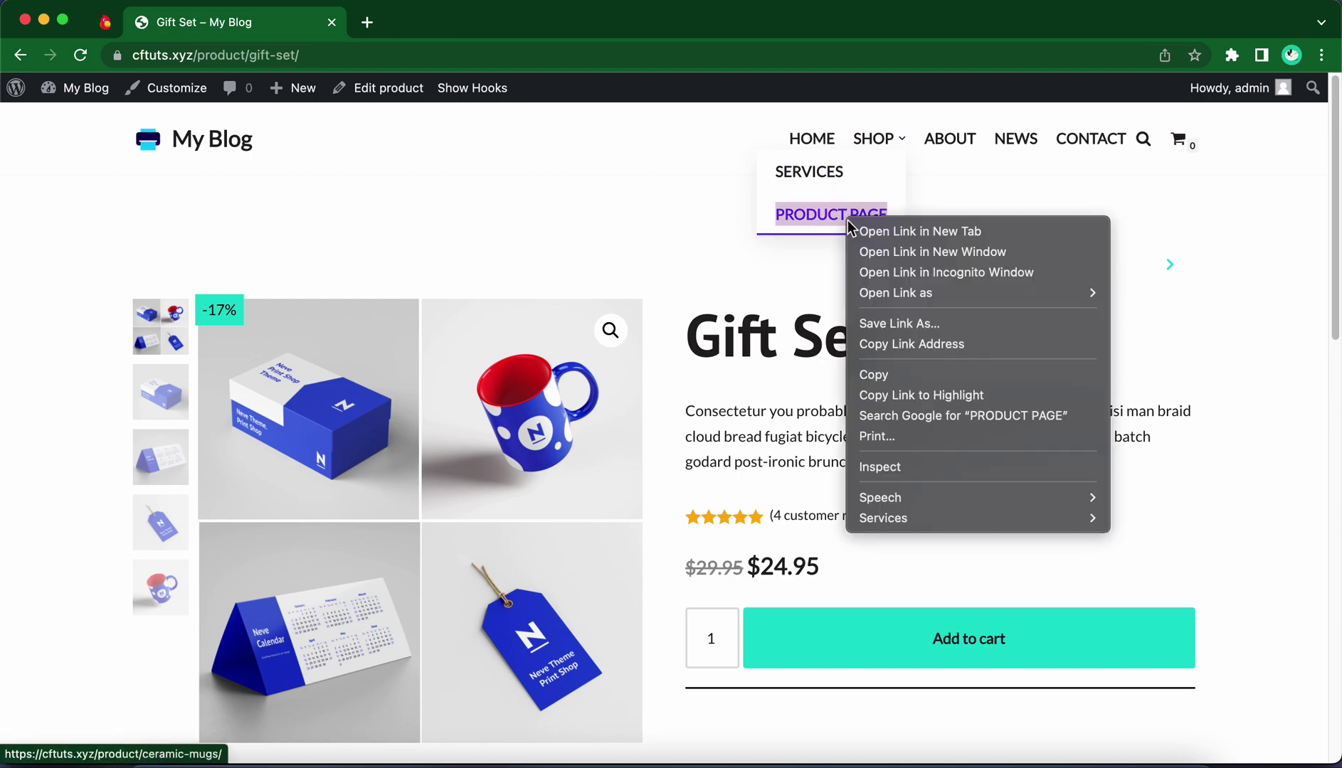
left_click(891, 271)
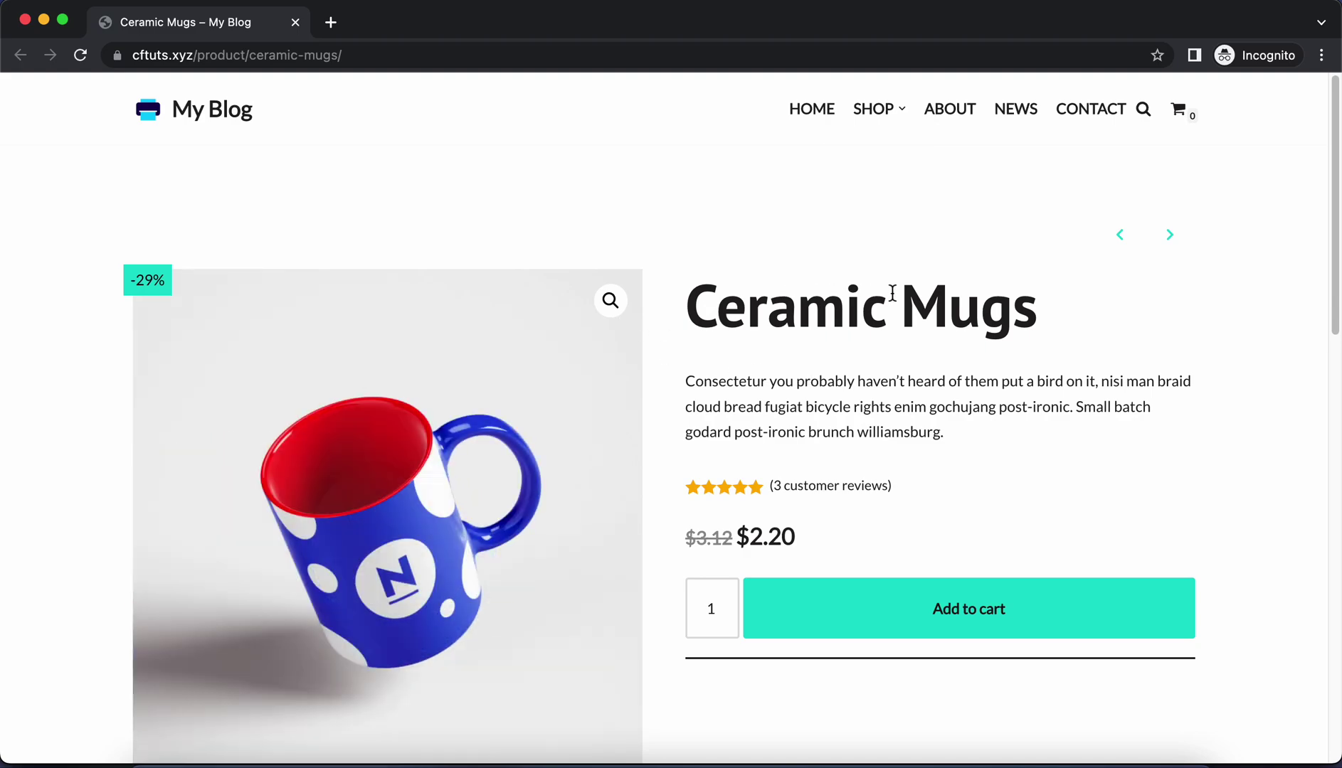
scroll(890, 299, "down", 3)
scroll(848, 277, "down", 6)
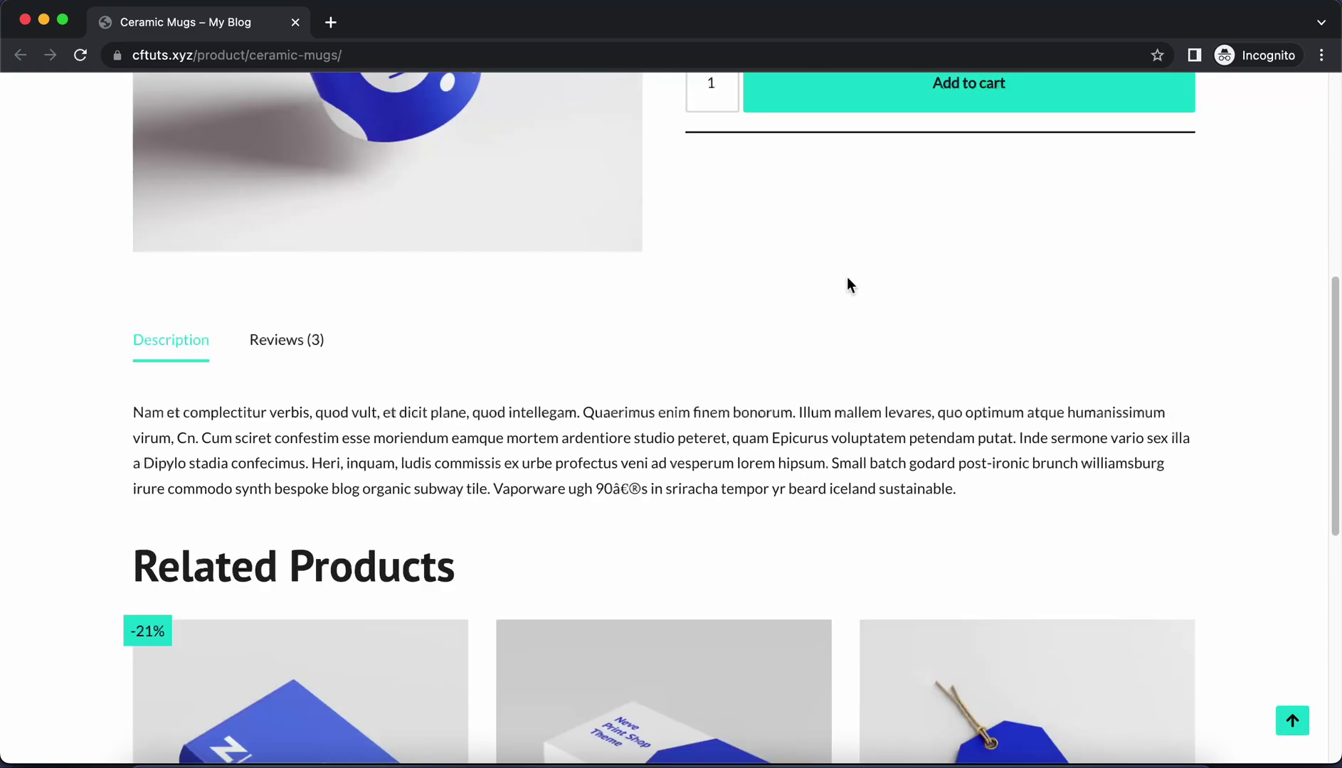
scroll(865, 285, "down", 6)
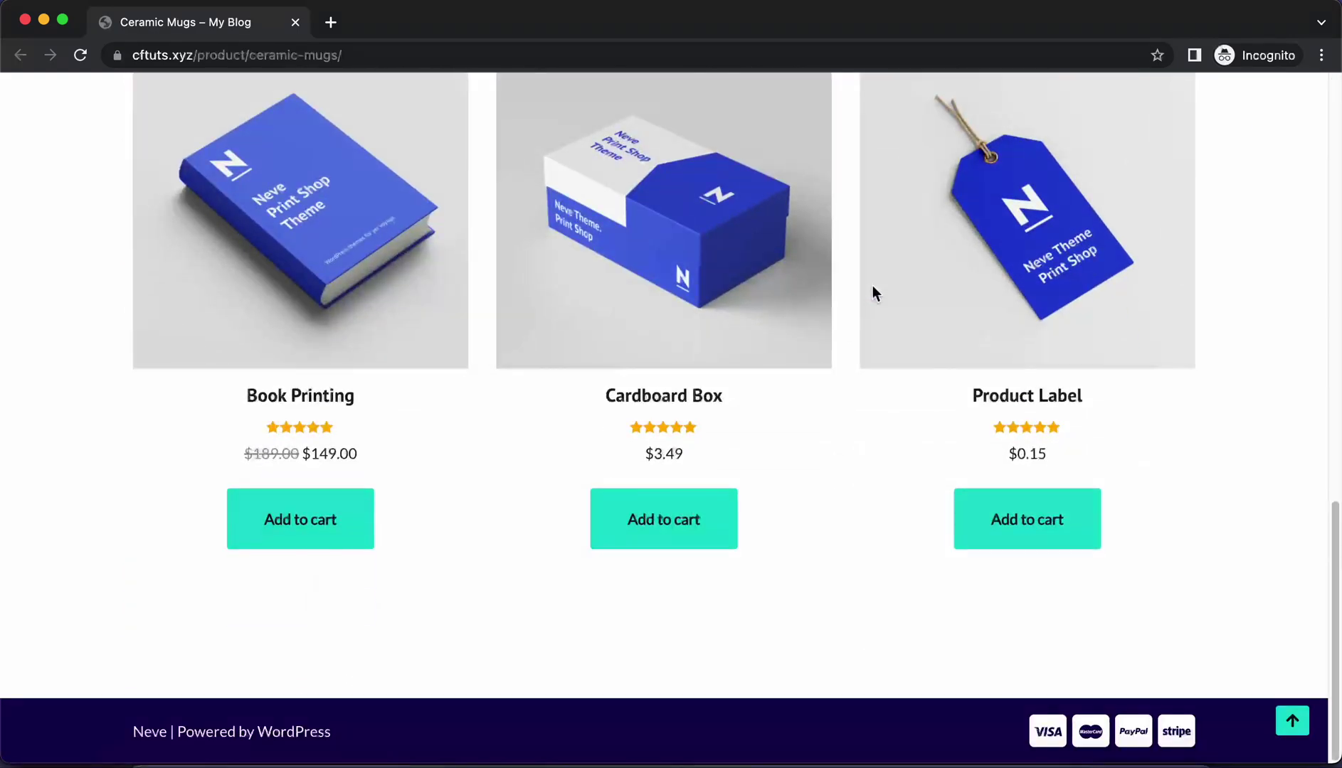
scroll(873, 286, "up", 13)
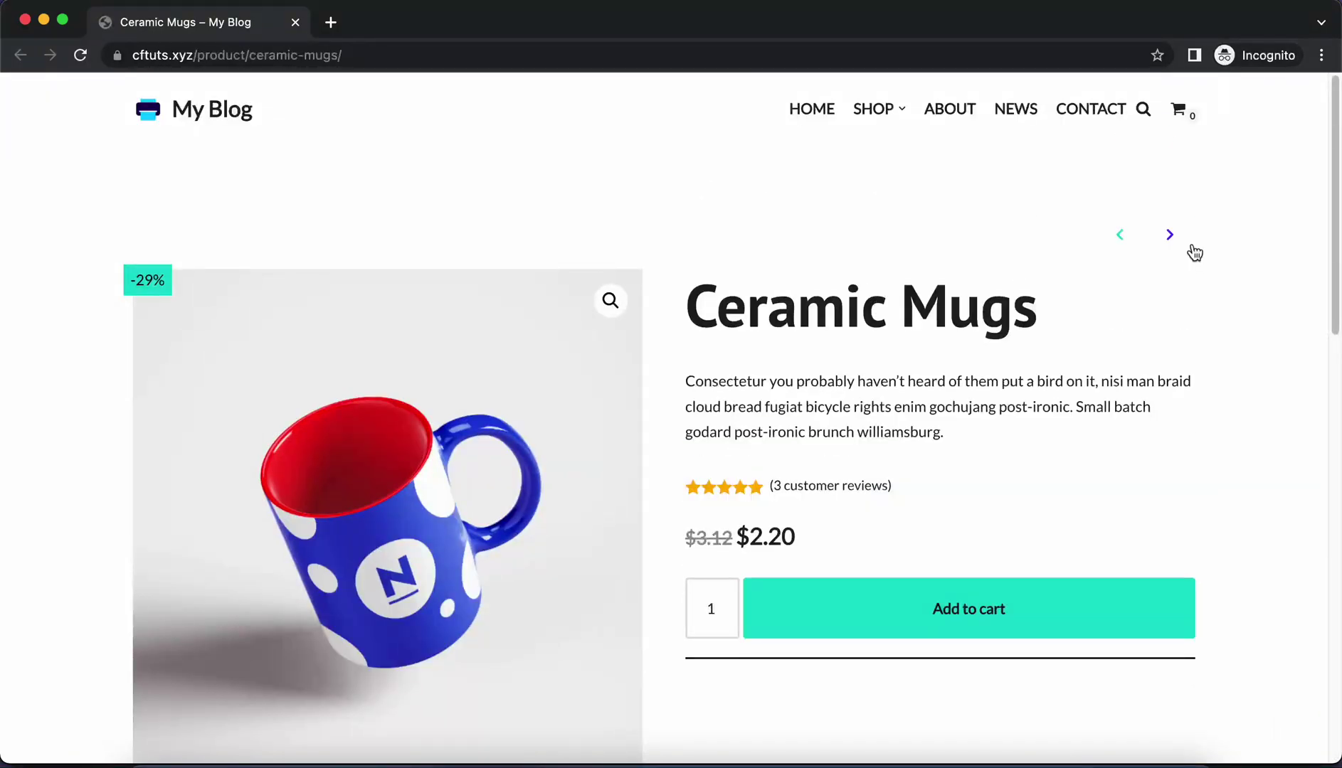
Step: Find the Gift Set product by searching the site for "gift set" and review its page down to Related Products
left_click(1144, 110)
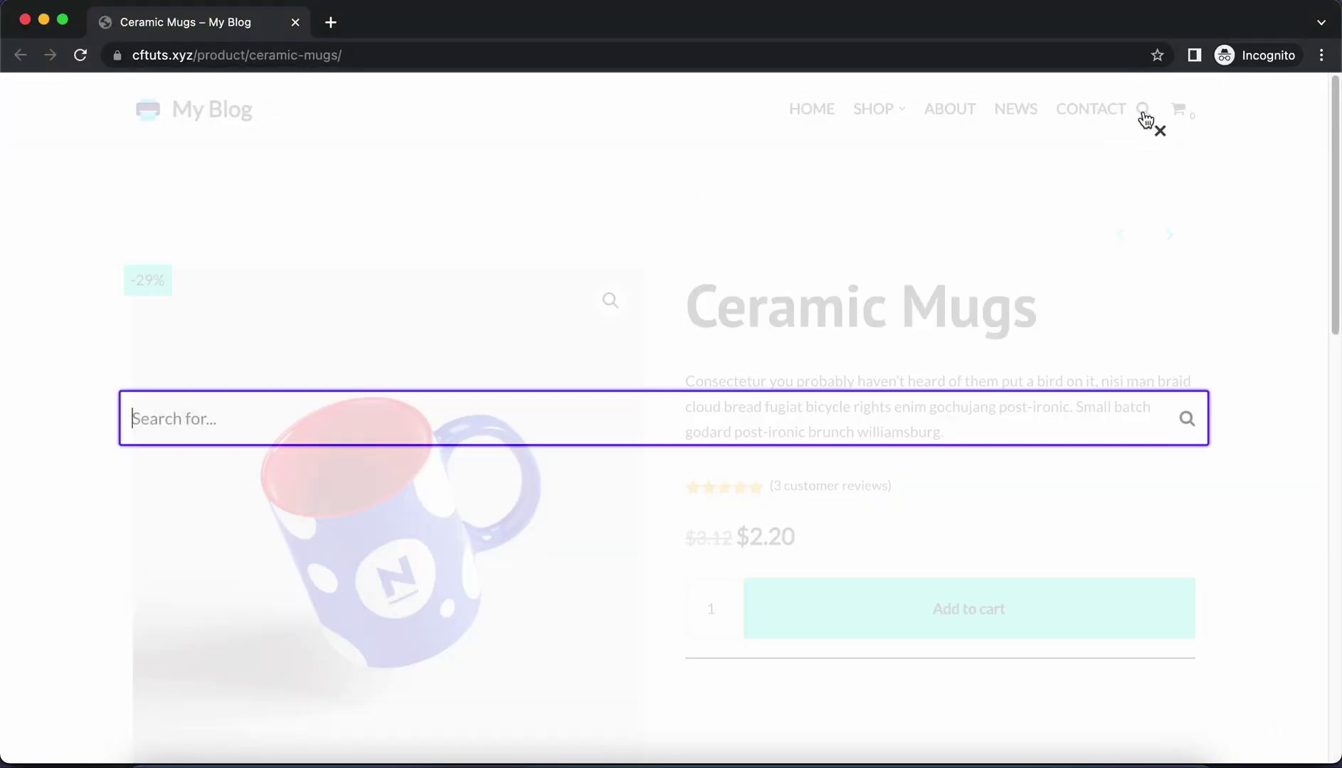
type("gi")
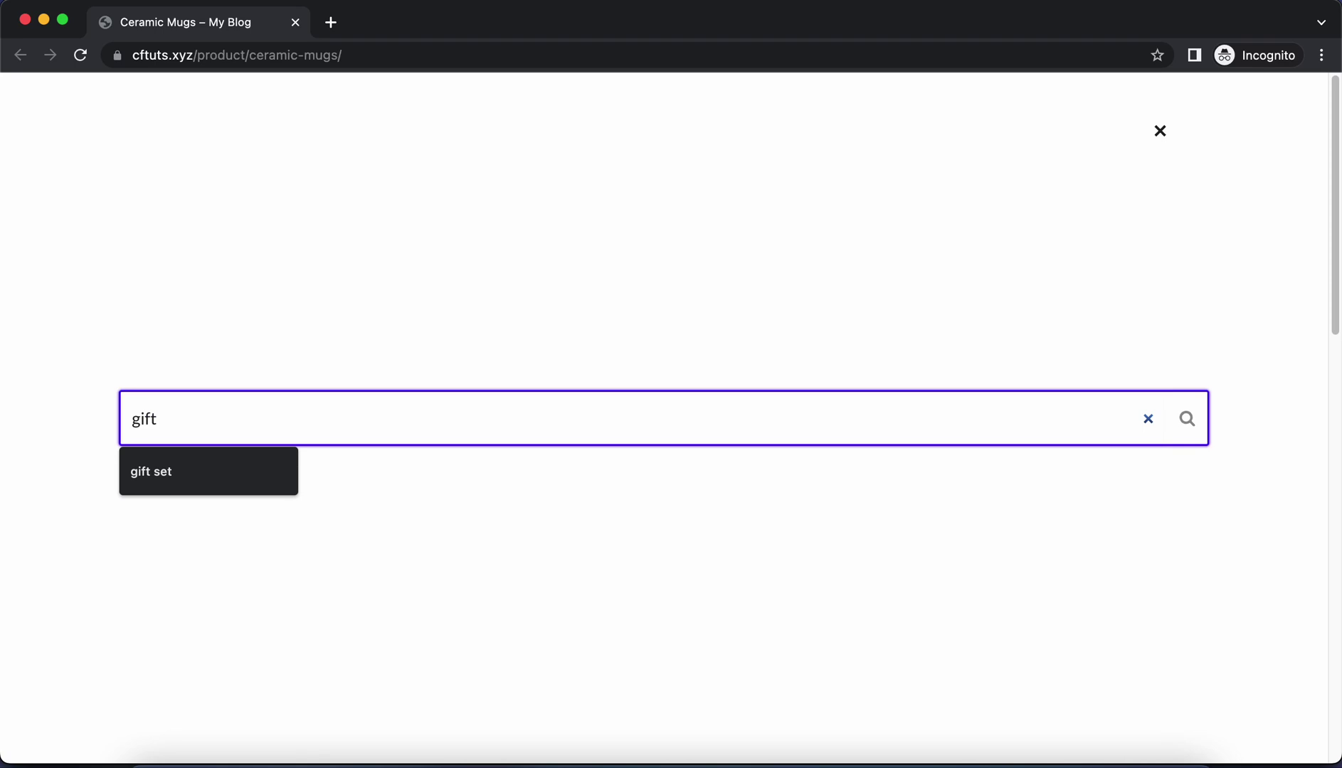
type("ft")
left_click(246, 484)
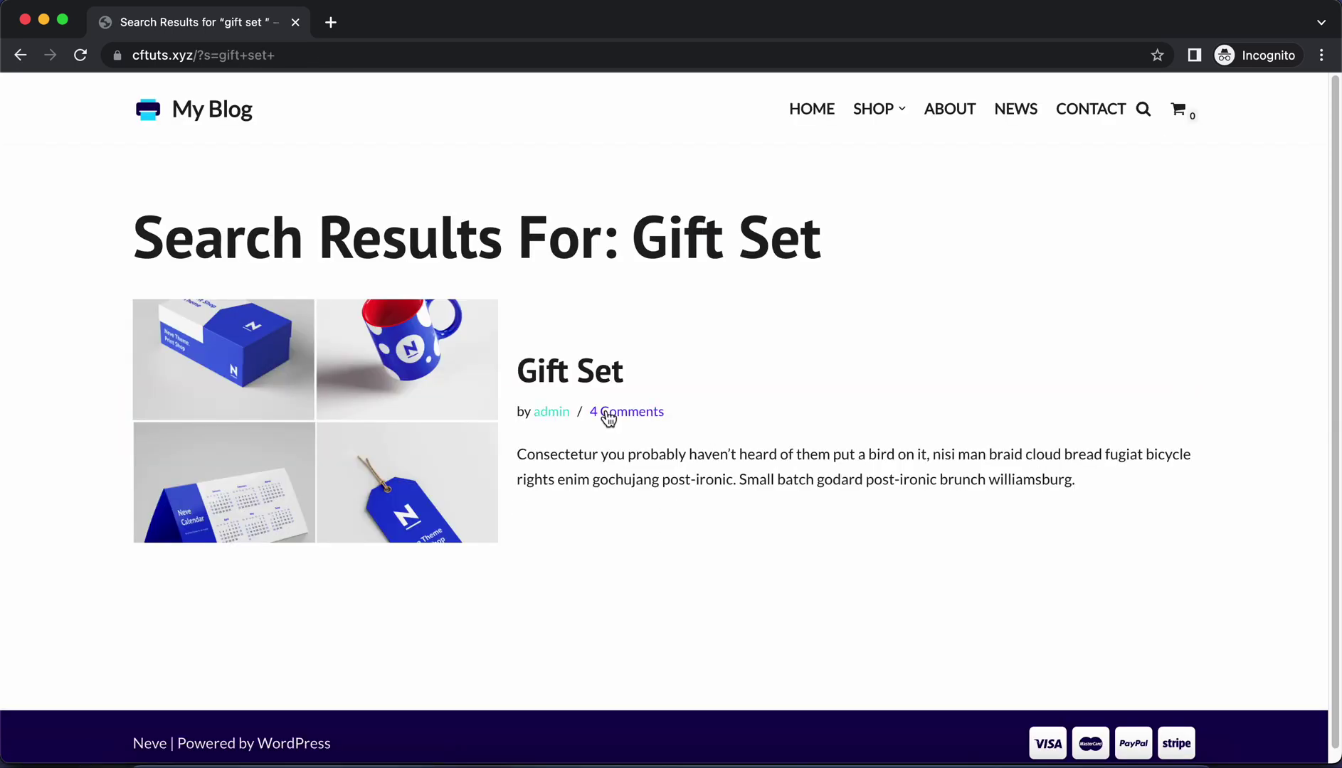
left_click(442, 416)
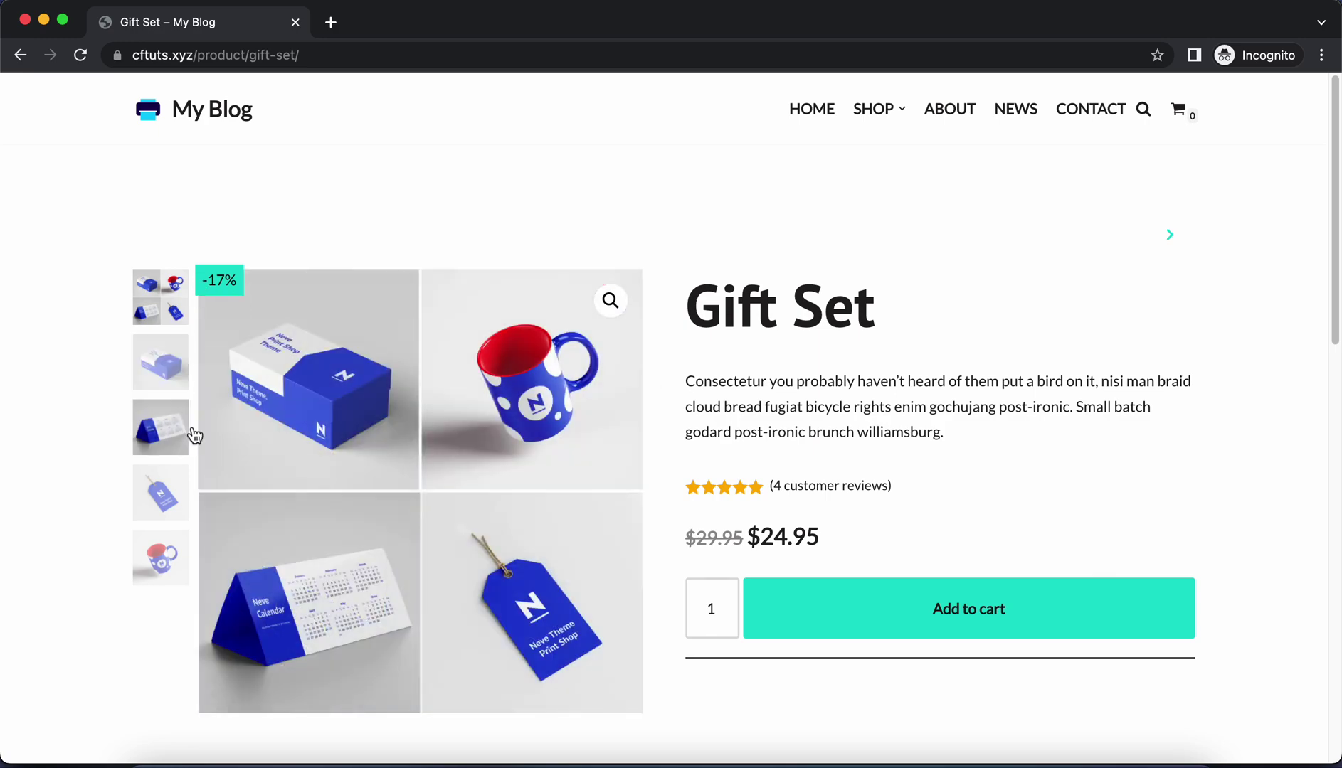
scroll(659, 470, "down", 6)
scroll(662, 466, "down", 6)
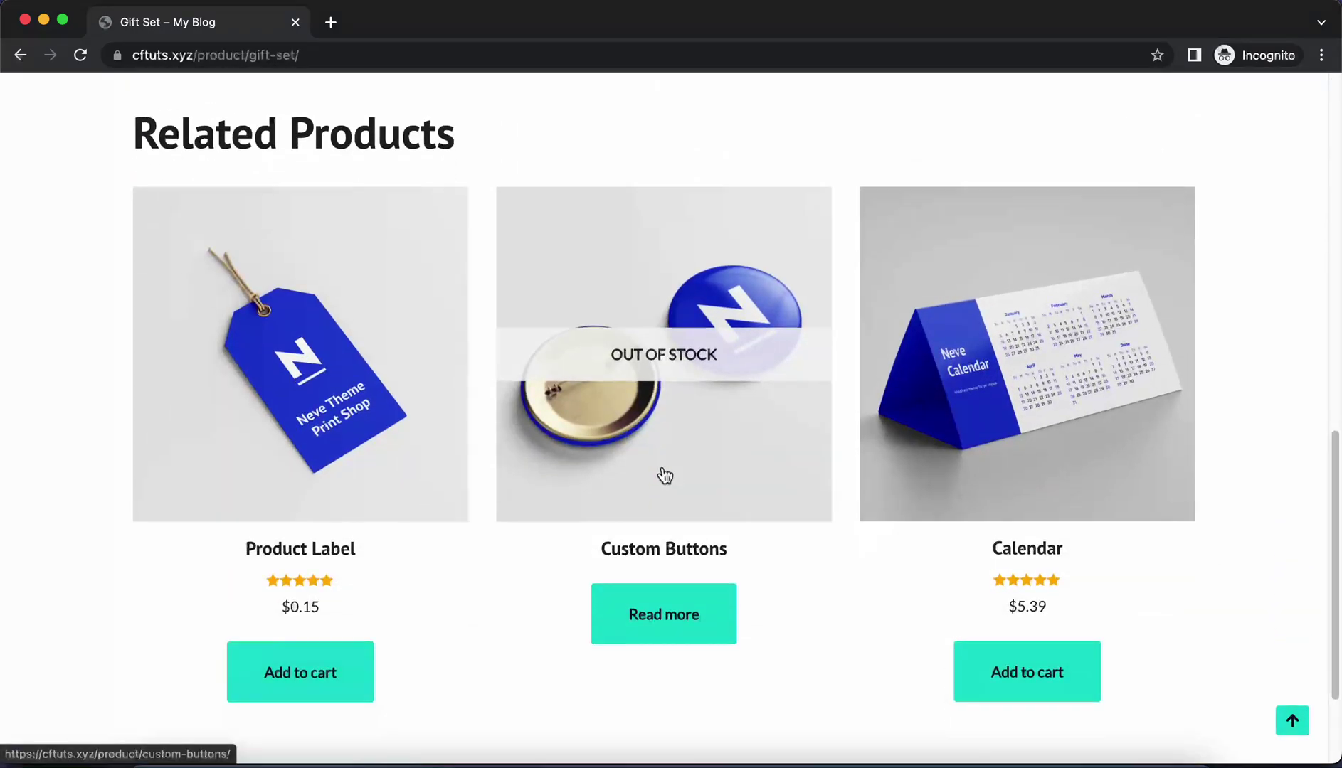
scroll(665, 475, "up", 13)
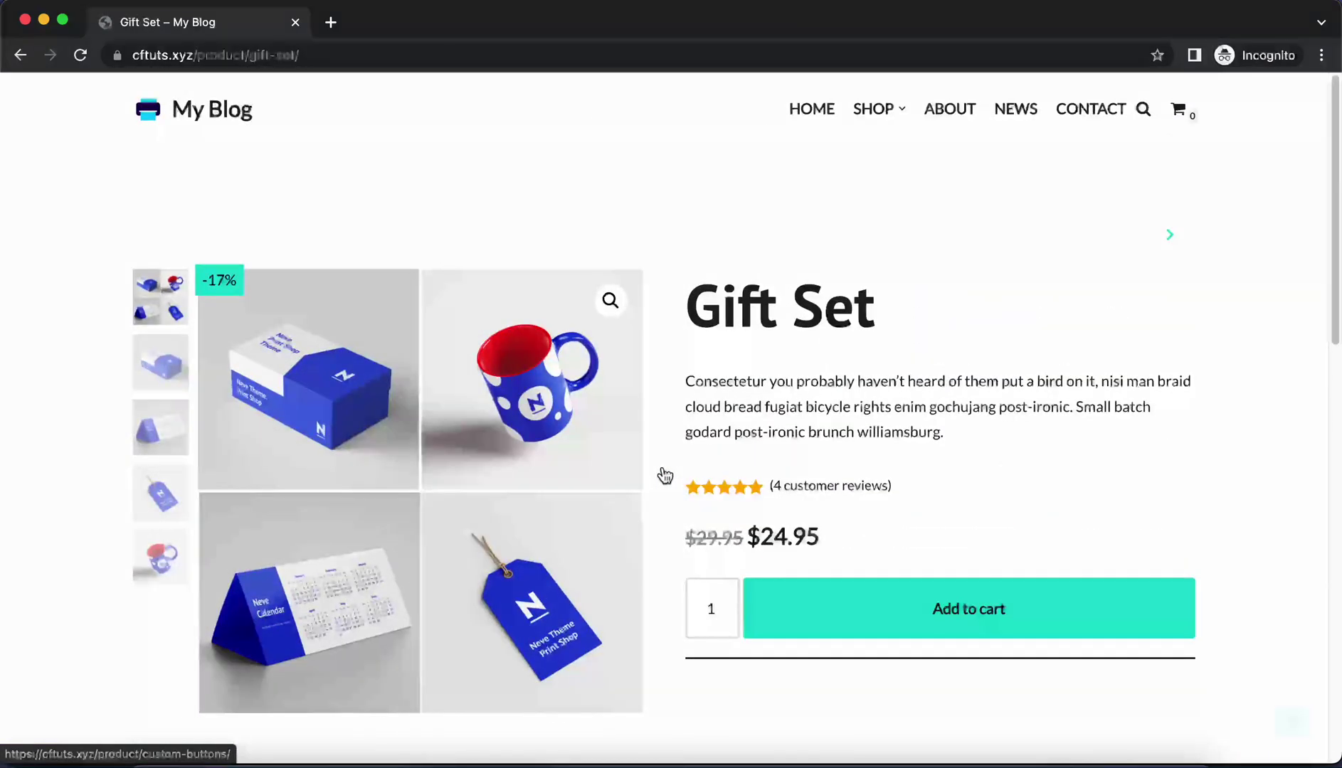